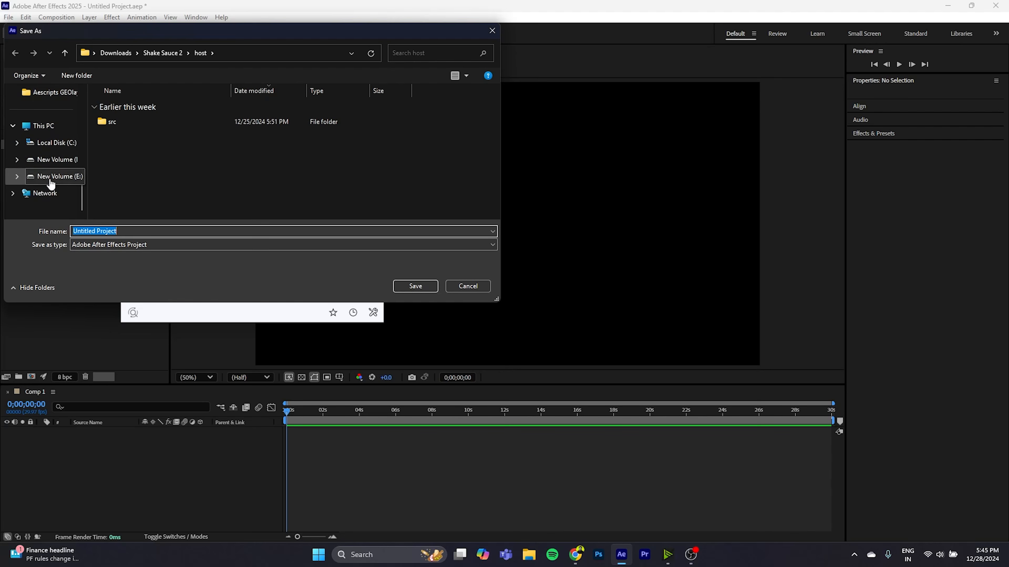
- Create a Shake Sauce folder on the New Volume (E:) drive and save the project in it as SS
{"action": "scroll", "coordinate": [194, 165], "scroll_direction": "down", "scroll_amount": 5}
{"action": "right_click", "coordinate": [283, 184]}
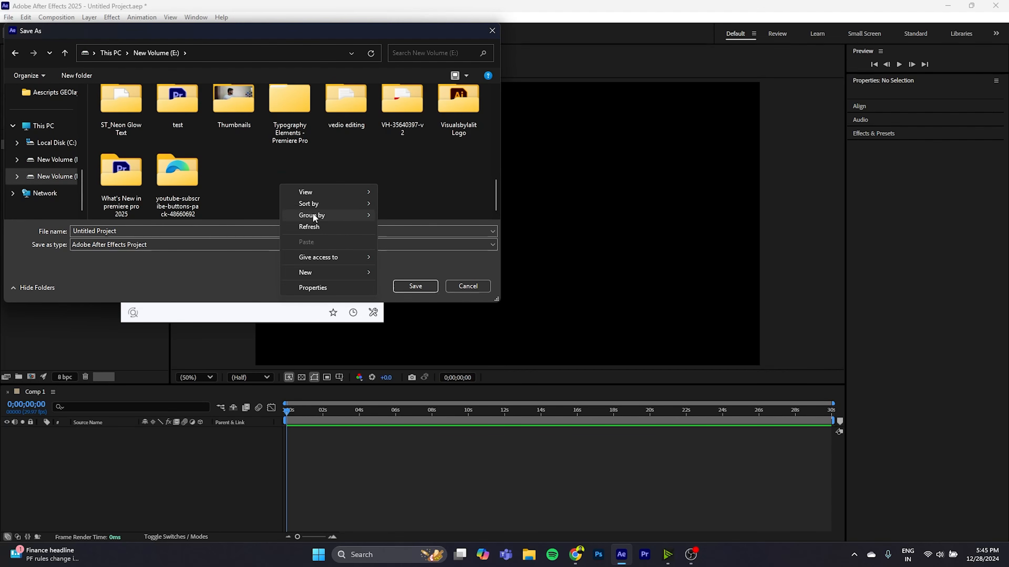
{"action": "key", "text": "Escape"}
{"action": "type", "text": "Shake Sauce"}
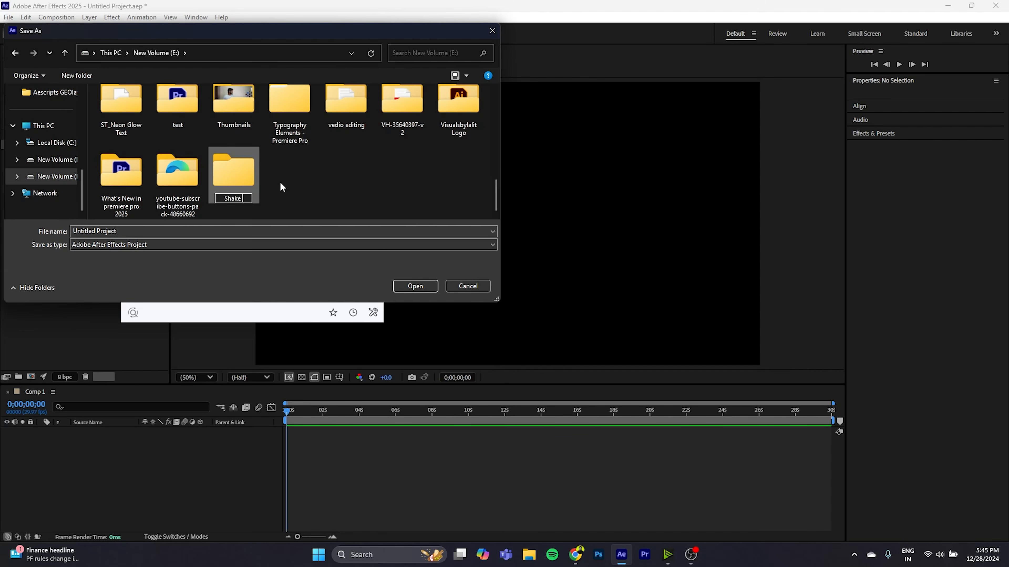
{"action": "left_click", "coordinate": [74, 231]}
{"action": "key", "text": "BackSpace"}
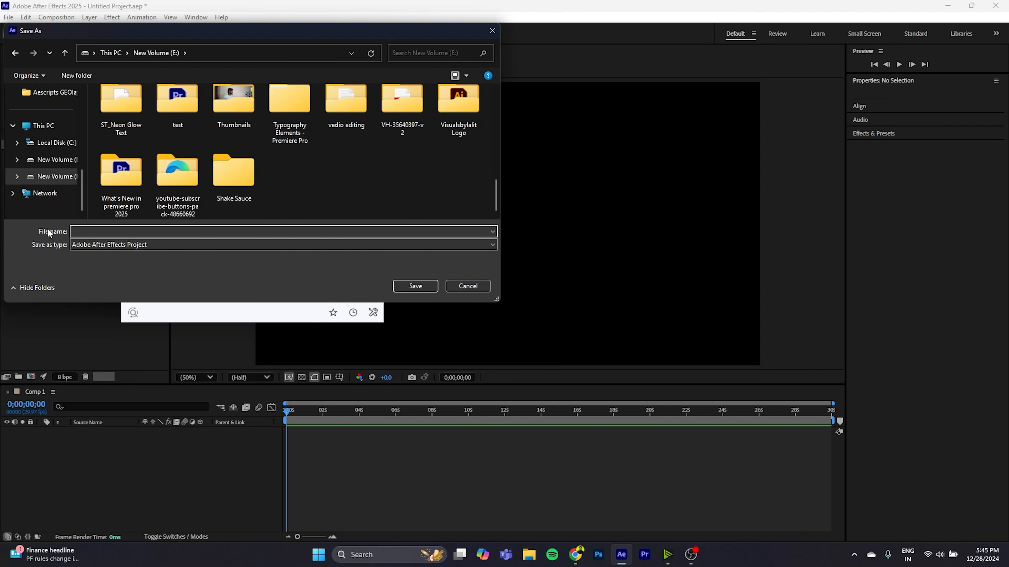
{"action": "key", "text": "Return"}
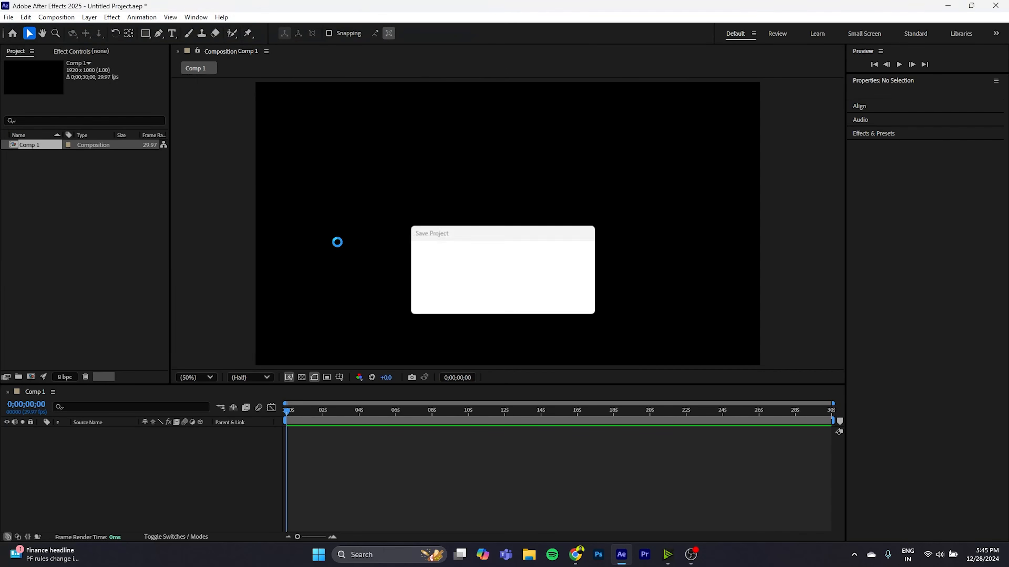
- Import the five video clips 1692701, 2022395, 3345545, 3636753 and 3792293 from the Downloads folder
{"action": "left_click", "coordinate": [106, 267]}
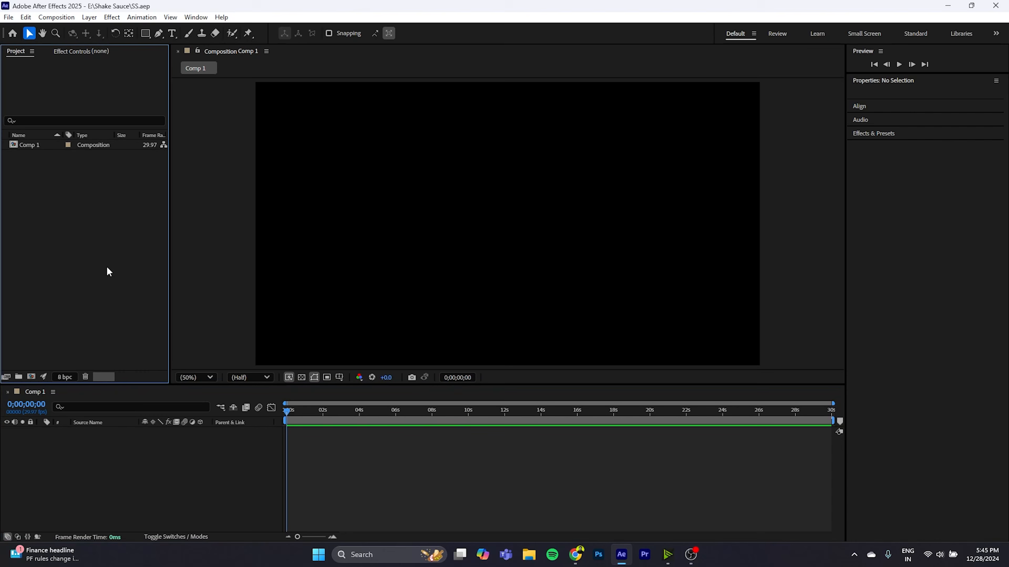
{"action": "double_click", "coordinate": [106, 267]}
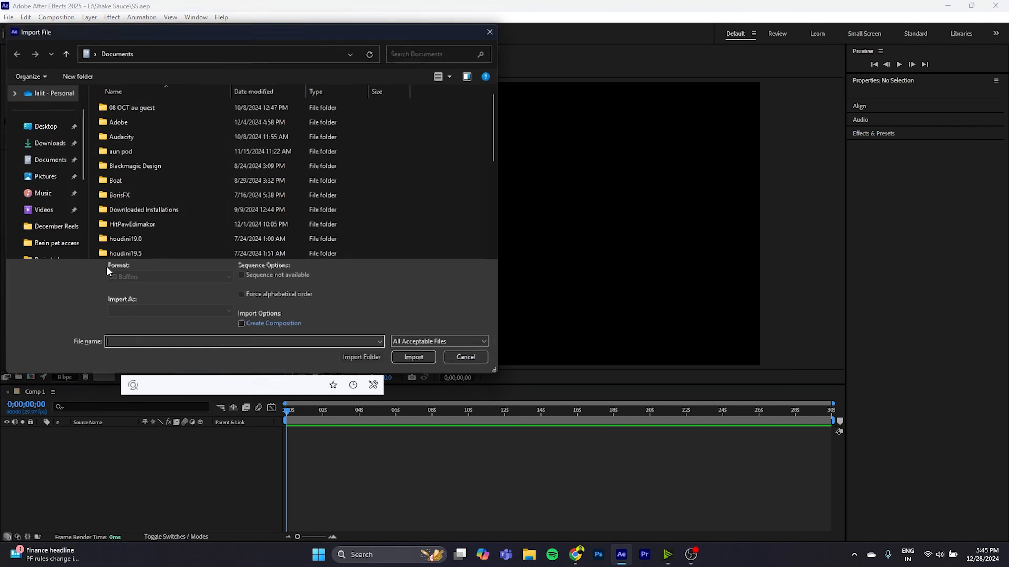
{"action": "left_click", "coordinate": [44, 125]}
{"action": "left_click", "coordinate": [47, 143]}
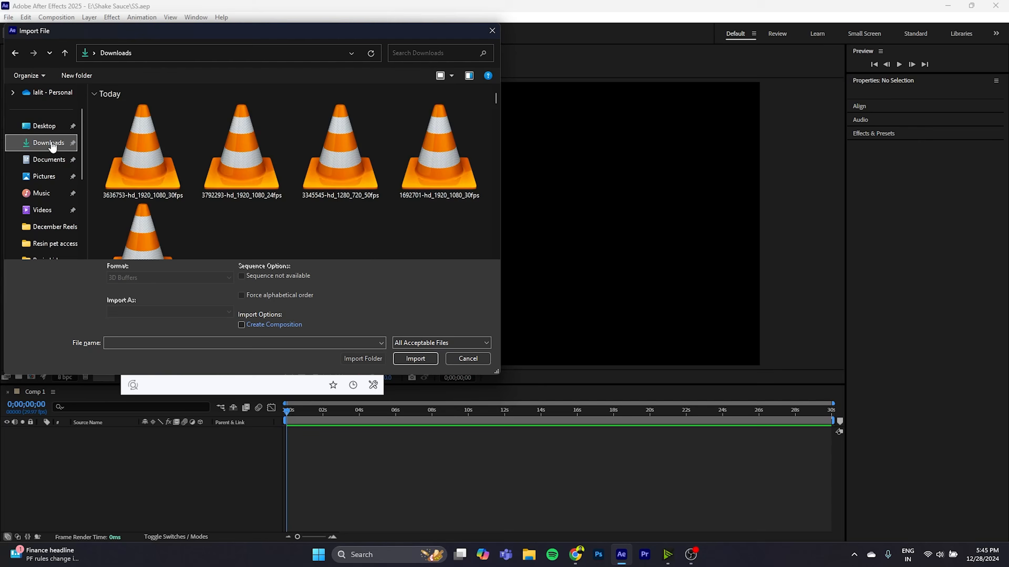
{"action": "left_click", "coordinate": [166, 152]}
{"action": "left_click", "coordinate": [253, 157], "text": "ctrl"}
{"action": "left_click", "coordinate": [325, 162], "text": "ctrl"}
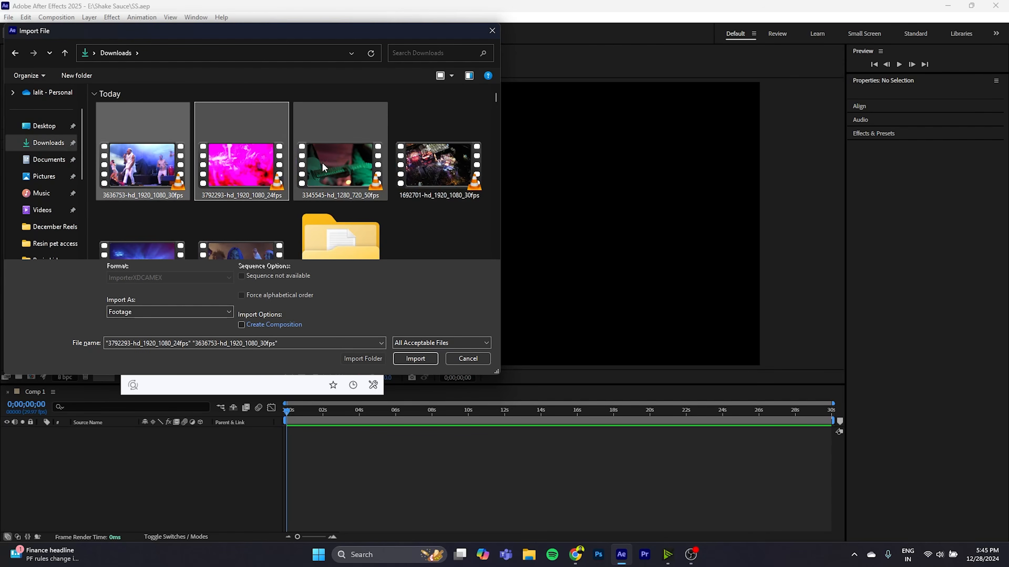
{"action": "key", "text": "Return"}
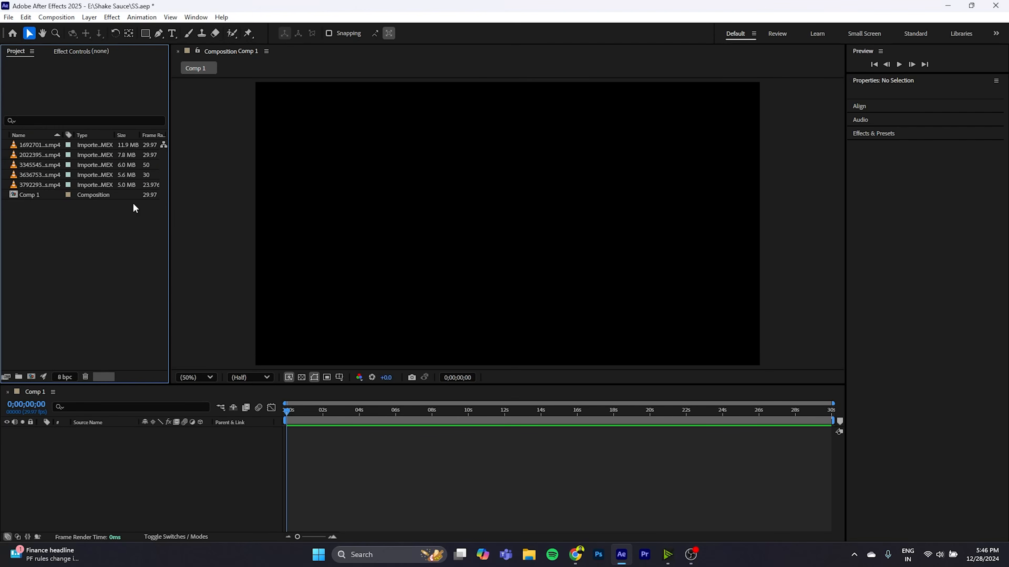
- Open the Shake Sauce 2 OMPHO extension and dock it alongside the Project panel
{"action": "left_click", "coordinate": [195, 17]}
{"action": "mouse_move", "coordinate": [264, 74]}
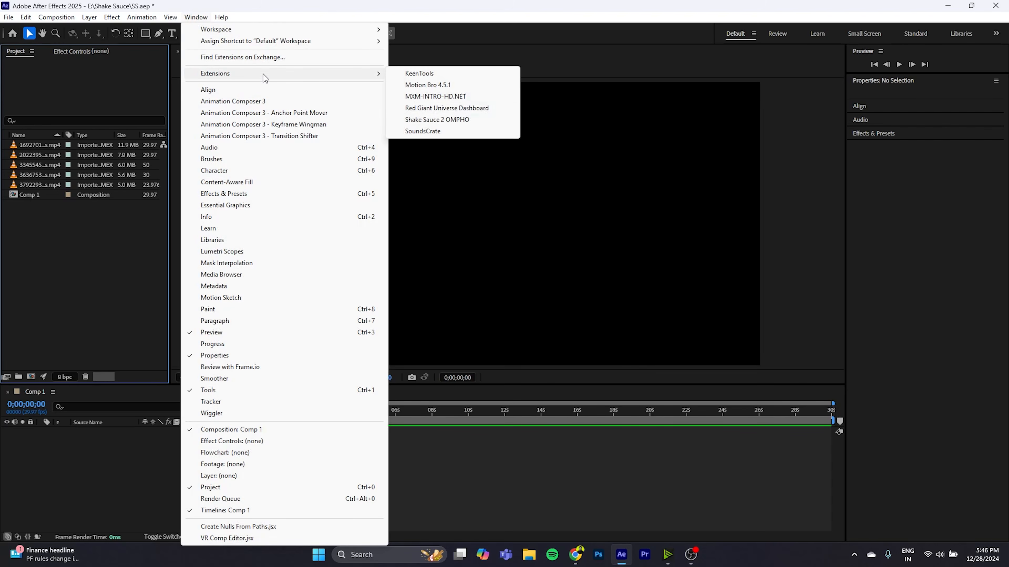
{"action": "left_click", "coordinate": [438, 119]}
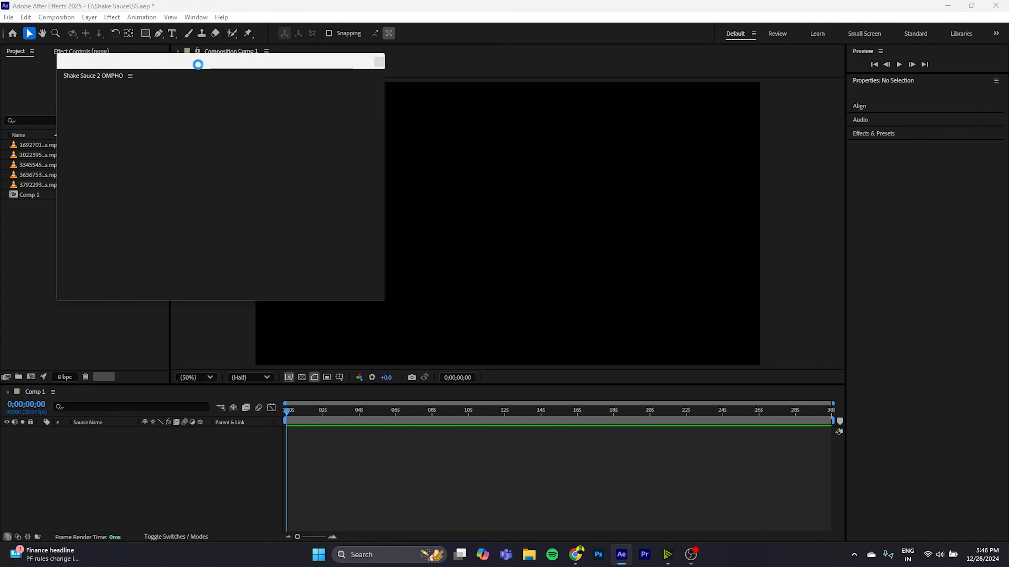
{"action": "left_click_drag", "start_coordinate": [161, 75], "coordinate": [254, 131]}
{"action": "left_click_drag", "start_coordinate": [173, 148], "coordinate": [149, 57]}
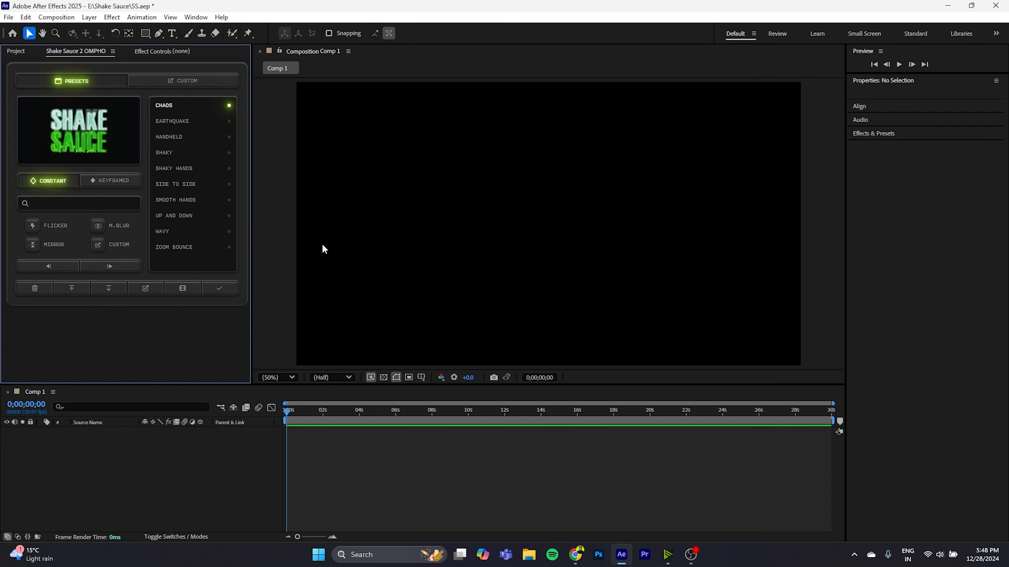
- Add the 1692701 clip to Comp 1 at the start and fit it to the composition size
{"action": "left_click", "coordinate": [18, 52]}
{"action": "left_click", "coordinate": [28, 145]}
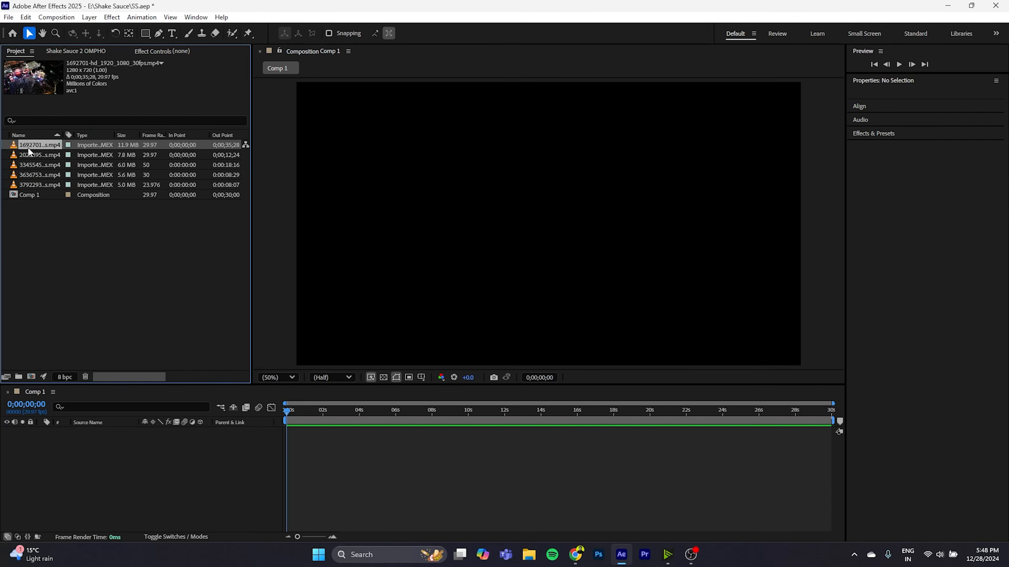
{"action": "left_click_drag", "start_coordinate": [27, 147], "coordinate": [142, 438]}
{"action": "right_click", "coordinate": [125, 430]}
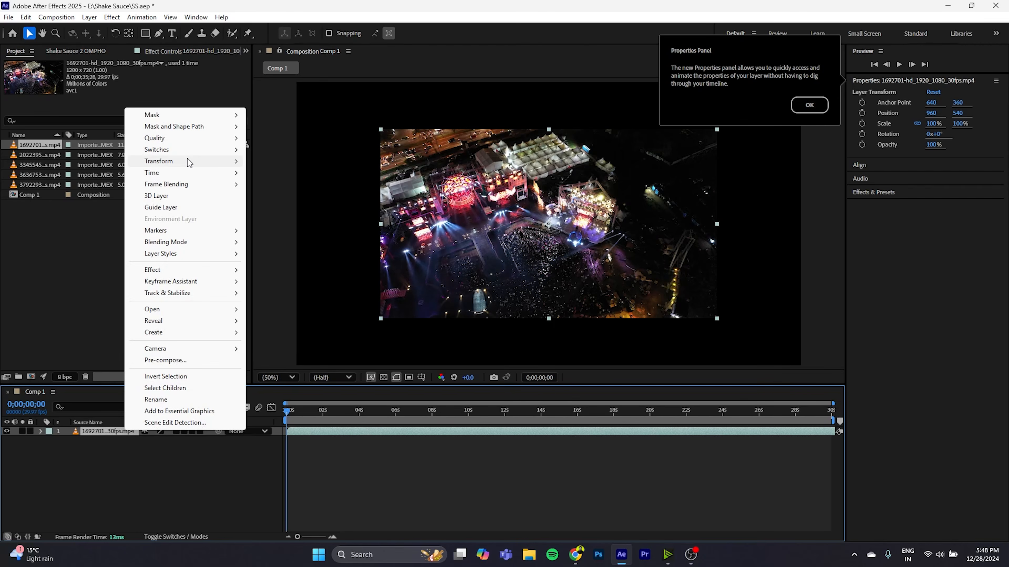
{"action": "mouse_move", "coordinate": [190, 162]}
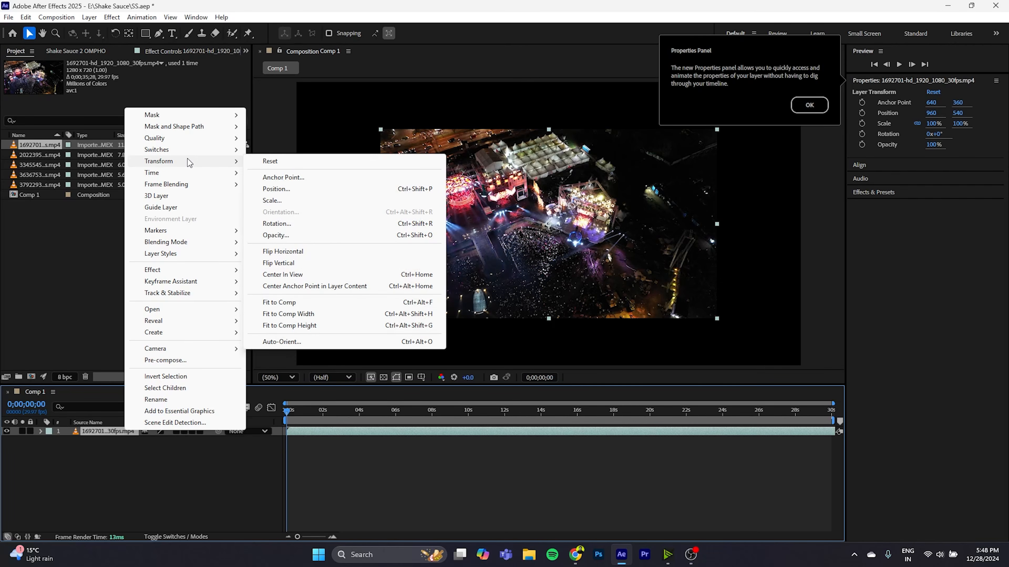
{"action": "left_click", "coordinate": [289, 302]}
- Split the 1692701 layer at 0;00;03;27 and delete the part after the cut
{"action": "left_click_drag", "start_coordinate": [287, 441], "coordinate": [358, 433]}
{"action": "left_click", "coordinate": [357, 433]}
{"action": "key", "text": "ctrl+shift+d"}
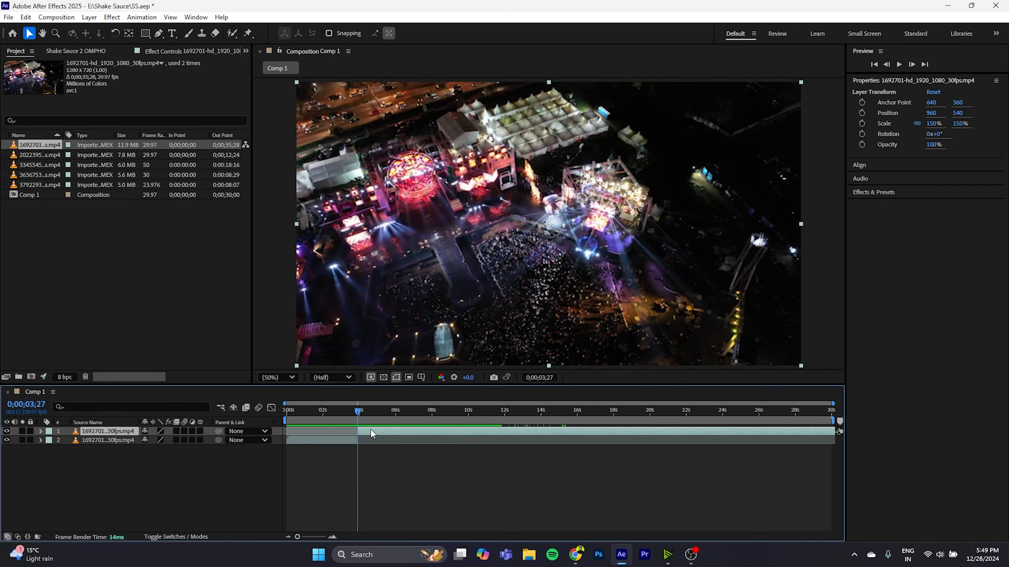
{"action": "key", "text": "Delete"}
- Place the 3636753 clip right after the first clip, split it at 0;00;08;01 and delete the remainder
{"action": "left_click", "coordinate": [40, 175]}
{"action": "left_click_drag", "start_coordinate": [78, 182], "coordinate": [432, 434]}
{"action": "left_click", "coordinate": [345, 421]}
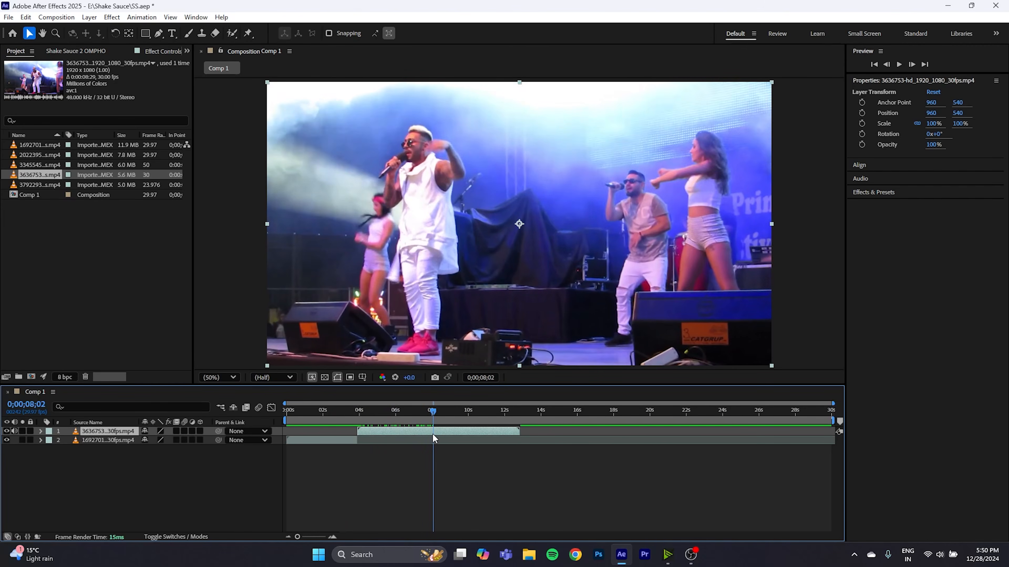
{"action": "key", "text": "ctrl+shift+d"}
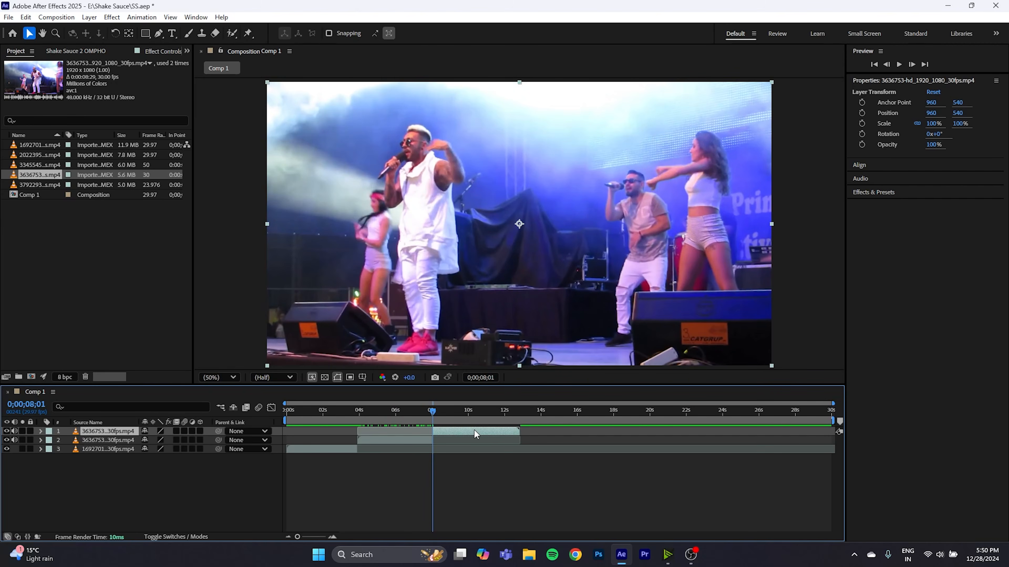
{"action": "key", "text": "Delete"}
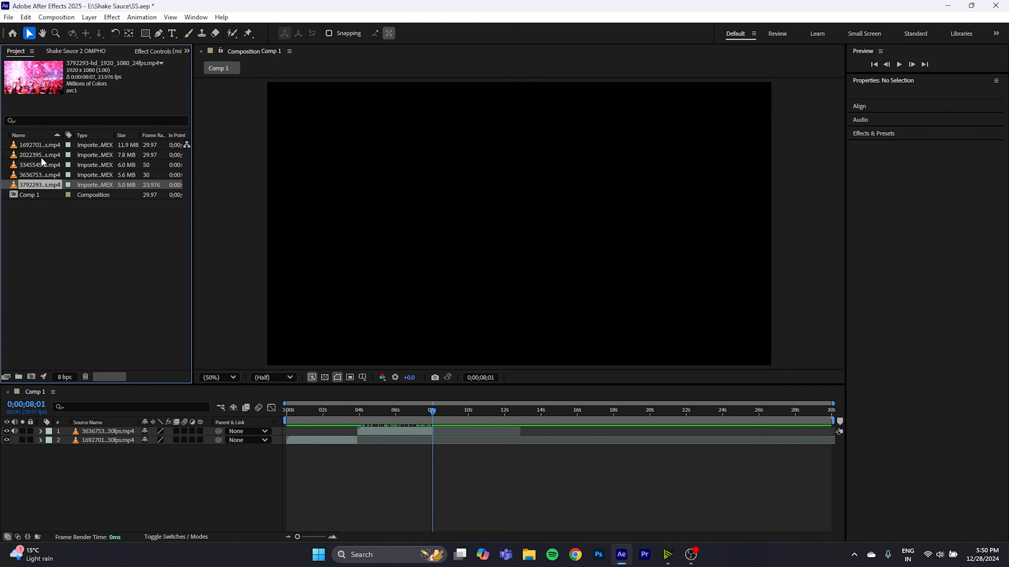
- Place the 2022395 clip after the second clip, split it at 0;00;11;29 and delete the remainder
{"action": "left_click", "coordinate": [40, 156]}
{"action": "left_click_drag", "start_coordinate": [30, 163], "coordinate": [508, 414]}
{"action": "key", "text": "ctrl+shift+d"}
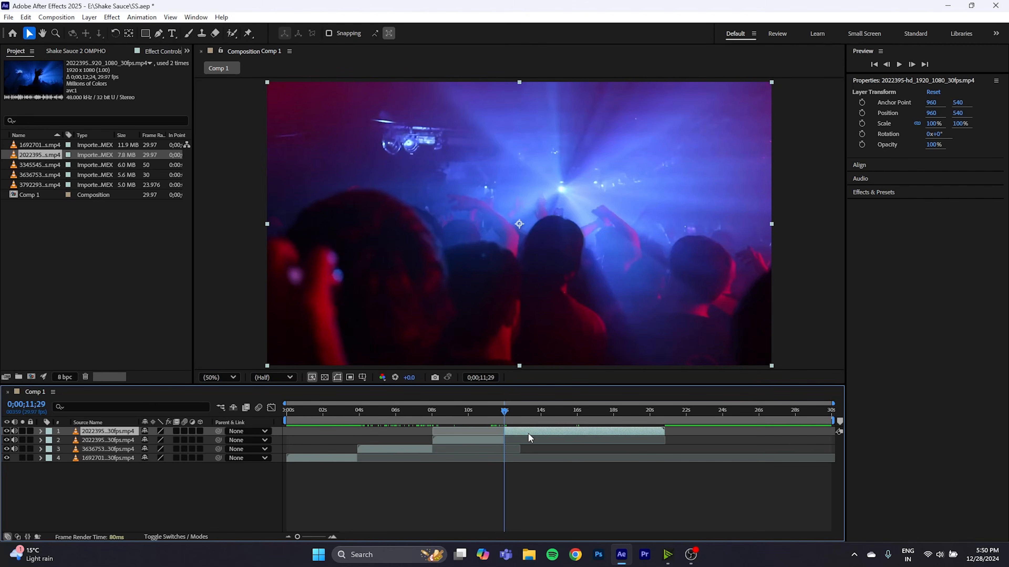
{"action": "key", "text": "Delete"}
{"action": "left_click_drag", "start_coordinate": [476, 414], "coordinate": [280, 447]}
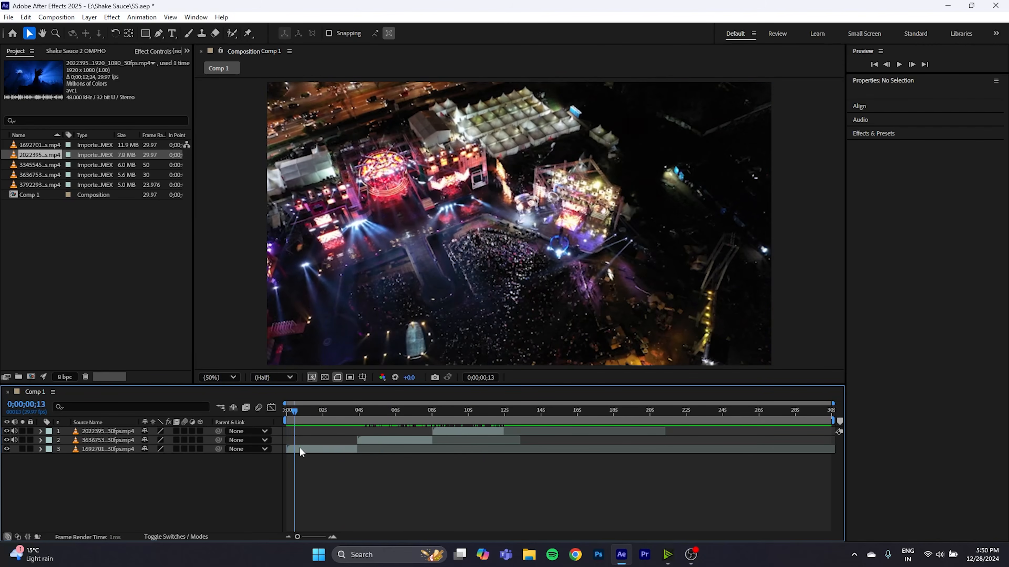
- Apply the constant Up and Down shake preset to the composition with the playhead at 0;00;03;26 and preview the result
{"action": "left_click", "coordinate": [83, 50]}
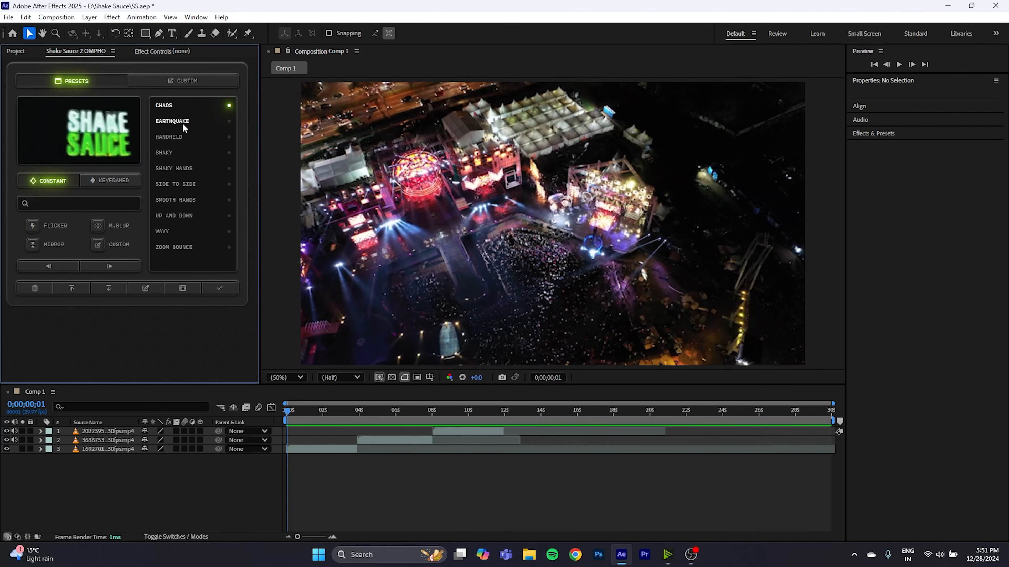
{"action": "left_click", "coordinate": [170, 137]}
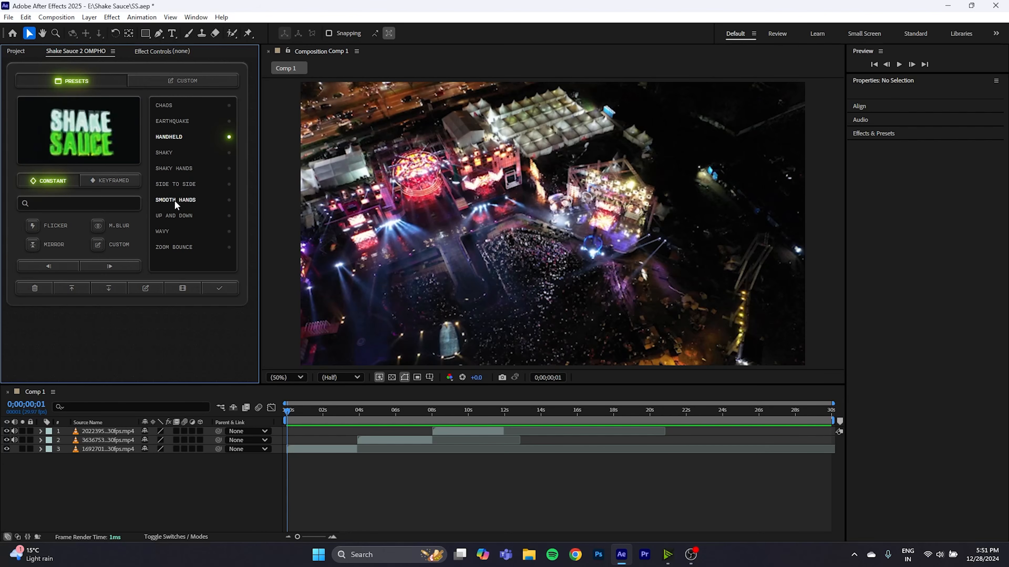
{"action": "left_click", "coordinate": [179, 81]}
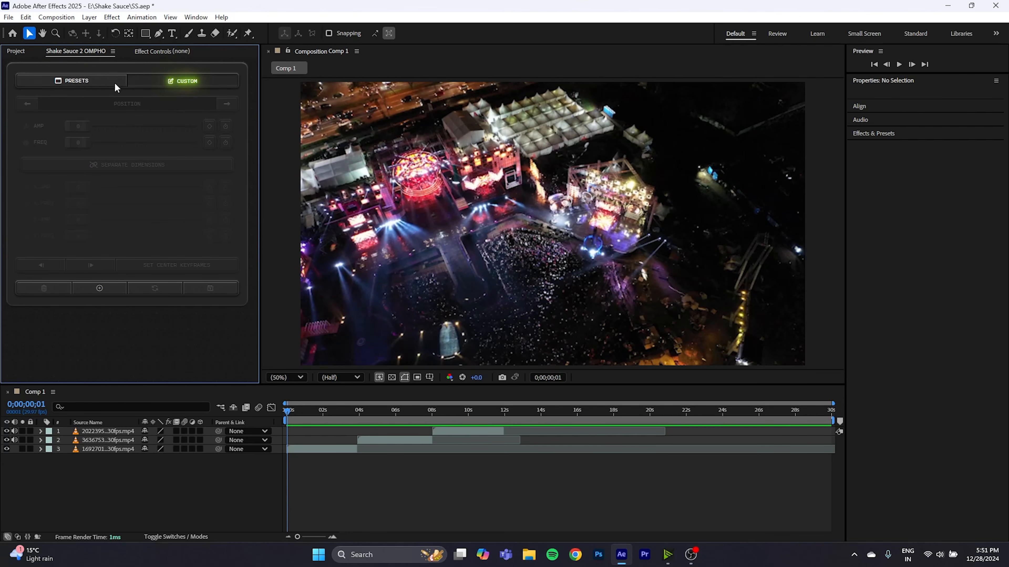
{"action": "left_click", "coordinate": [102, 83]}
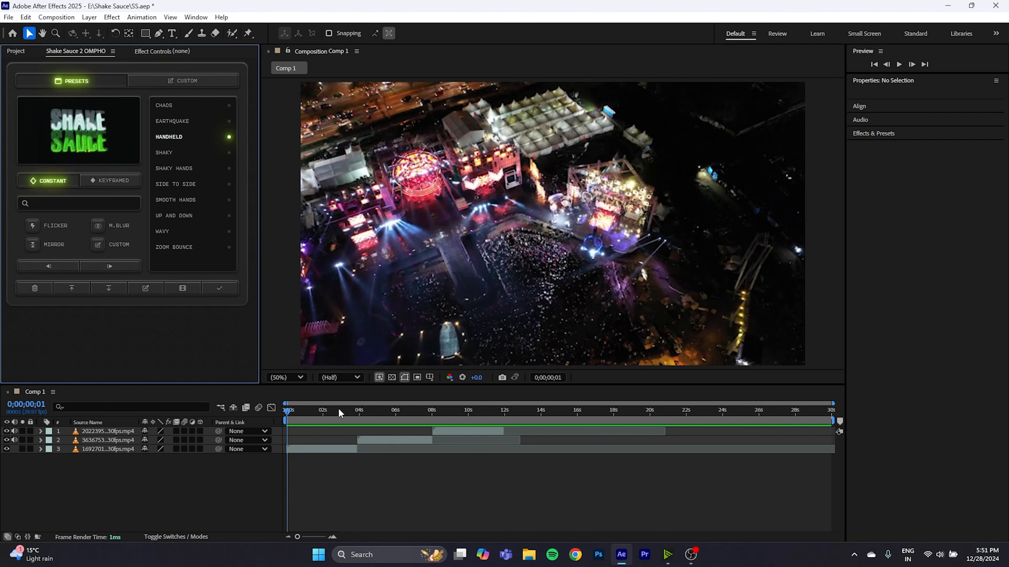
{"action": "left_click_drag", "start_coordinate": [338, 408], "coordinate": [357, 419]}
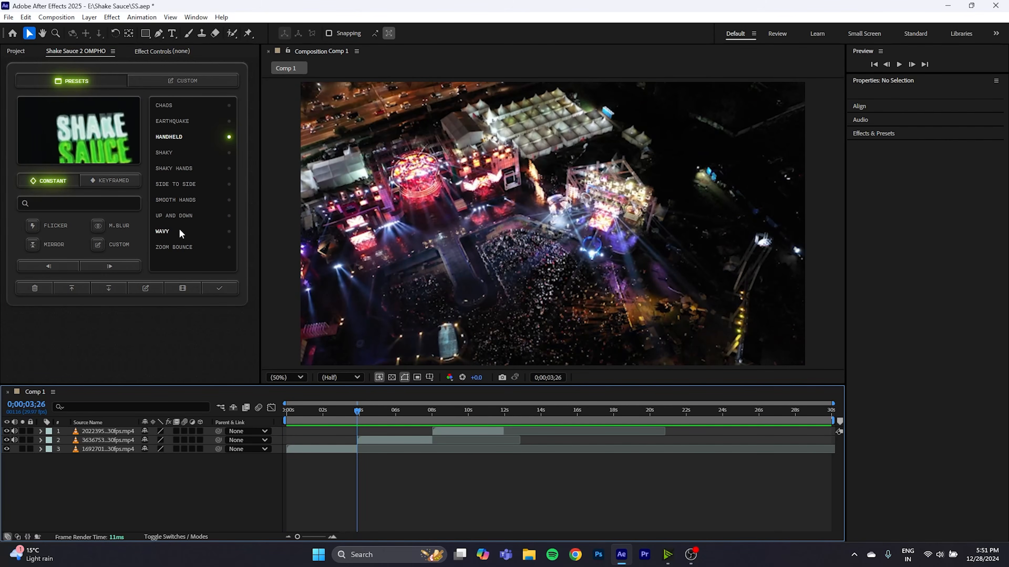
{"action": "left_click", "coordinate": [176, 211]}
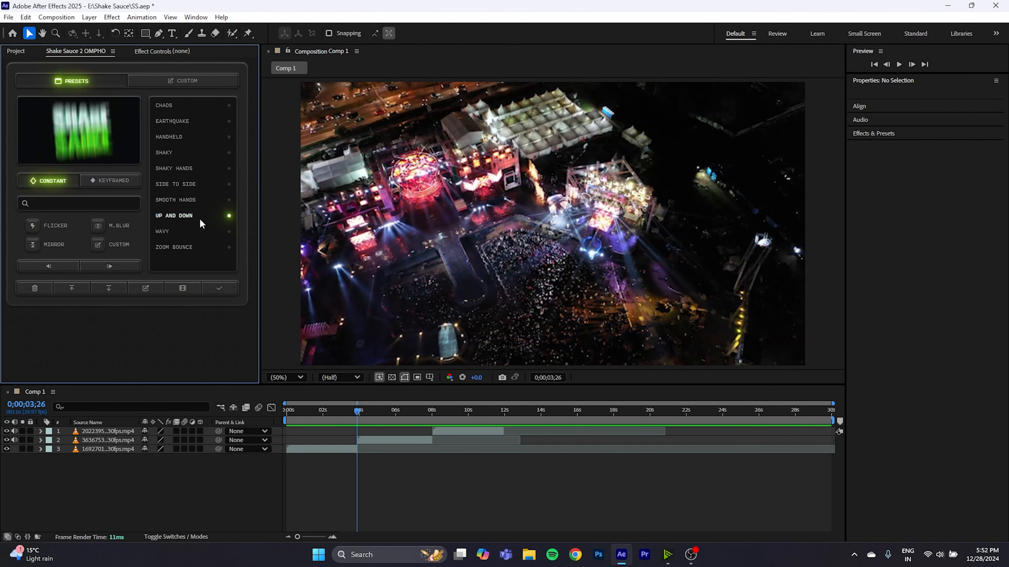
{"action": "left_click", "coordinate": [219, 289]}
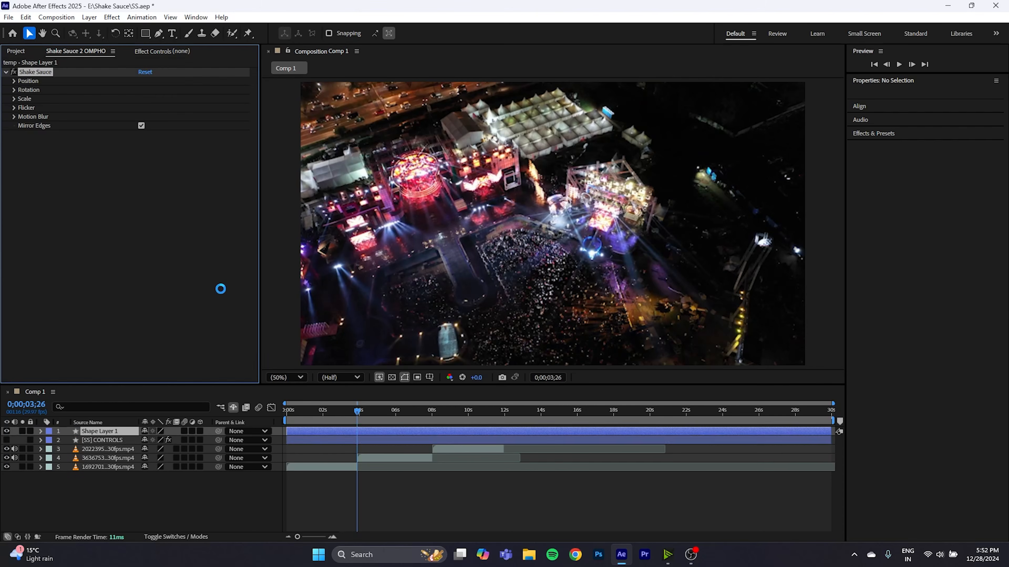
{"action": "key", "text": "space"}
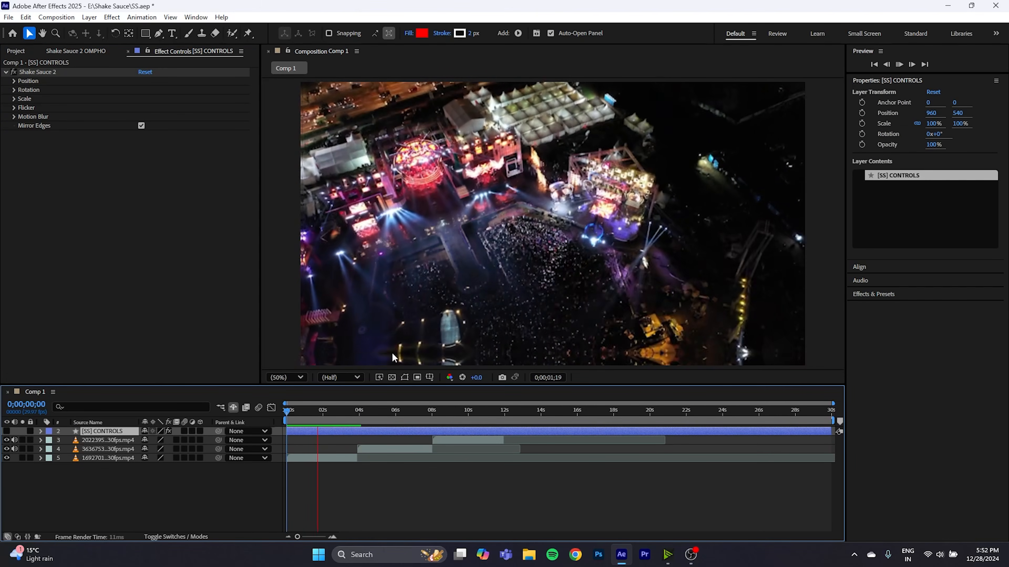
{"action": "left_click_drag", "start_coordinate": [304, 418], "coordinate": [358, 433]}
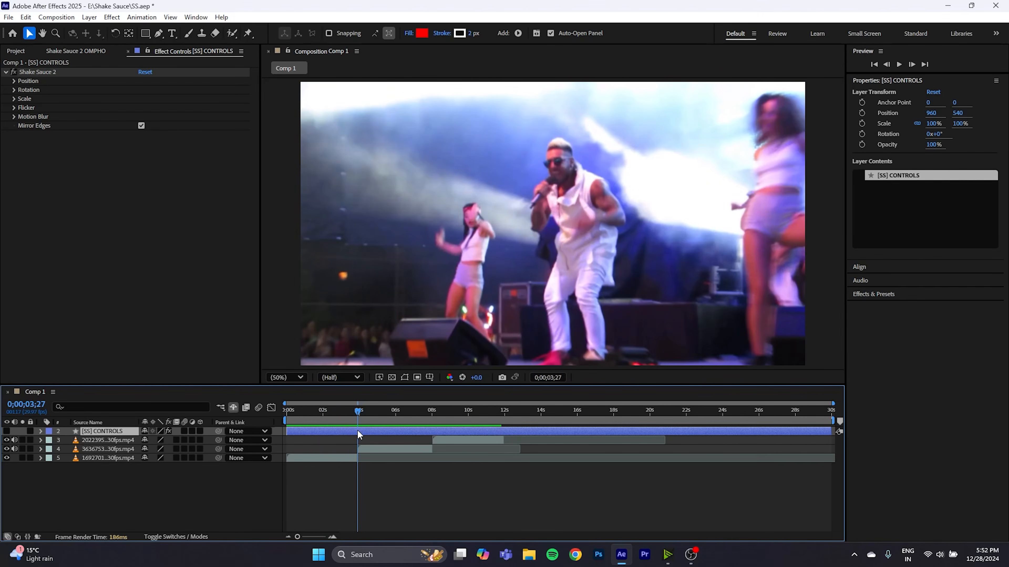
- Compare the keyframed shake presets with the constant ones in Shake Sauce 2
{"action": "left_click", "coordinate": [98, 51]}
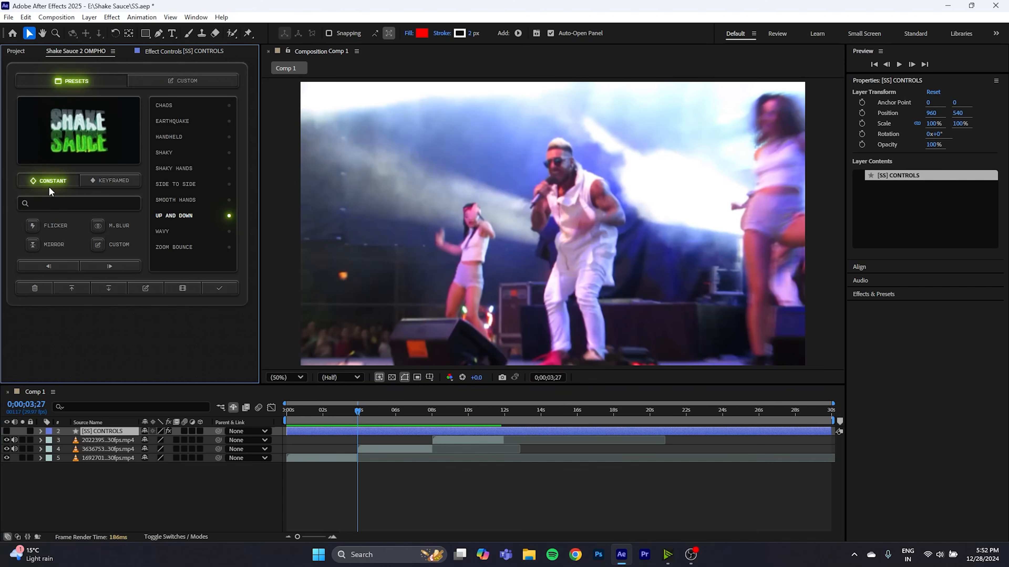
{"action": "left_click", "coordinate": [117, 179]}
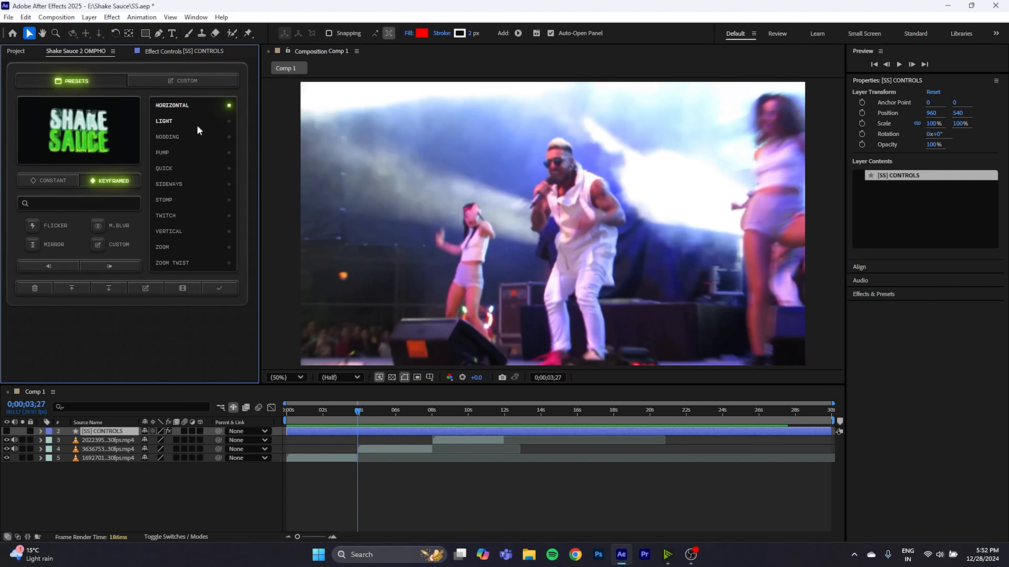
{"action": "left_click", "coordinate": [60, 180]}
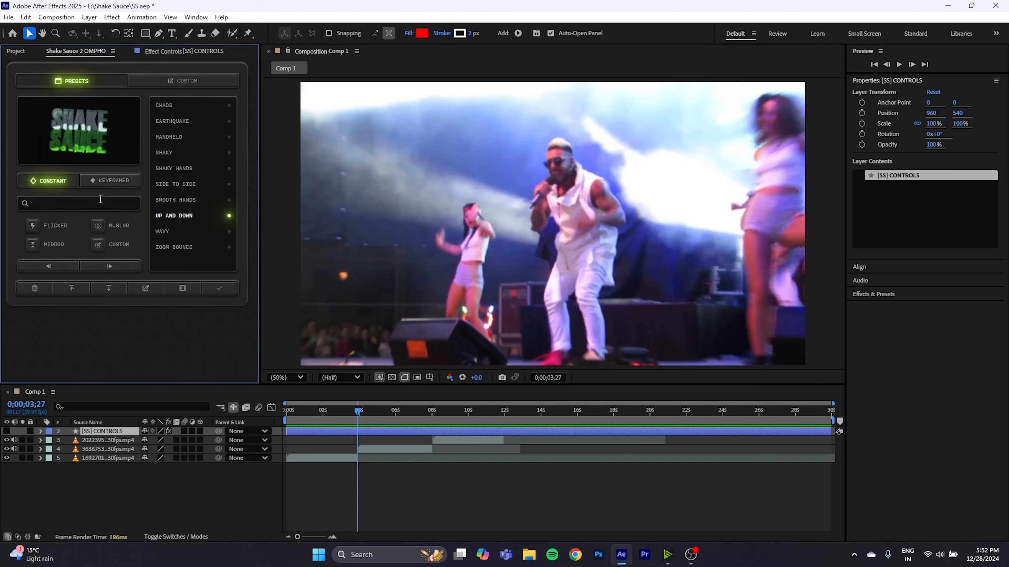
{"action": "left_click", "coordinate": [112, 180]}
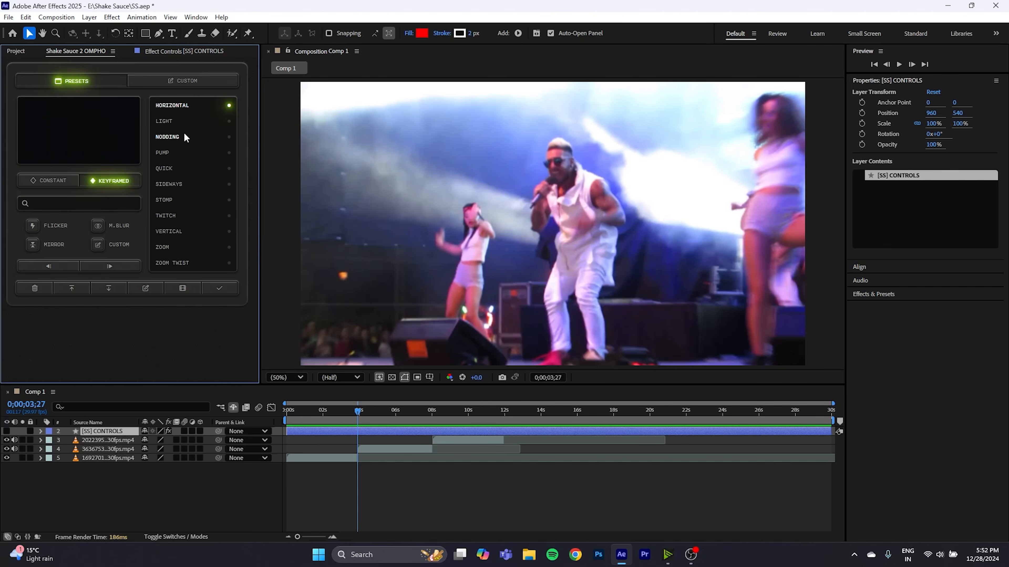
{"action": "left_click", "coordinate": [50, 181]}
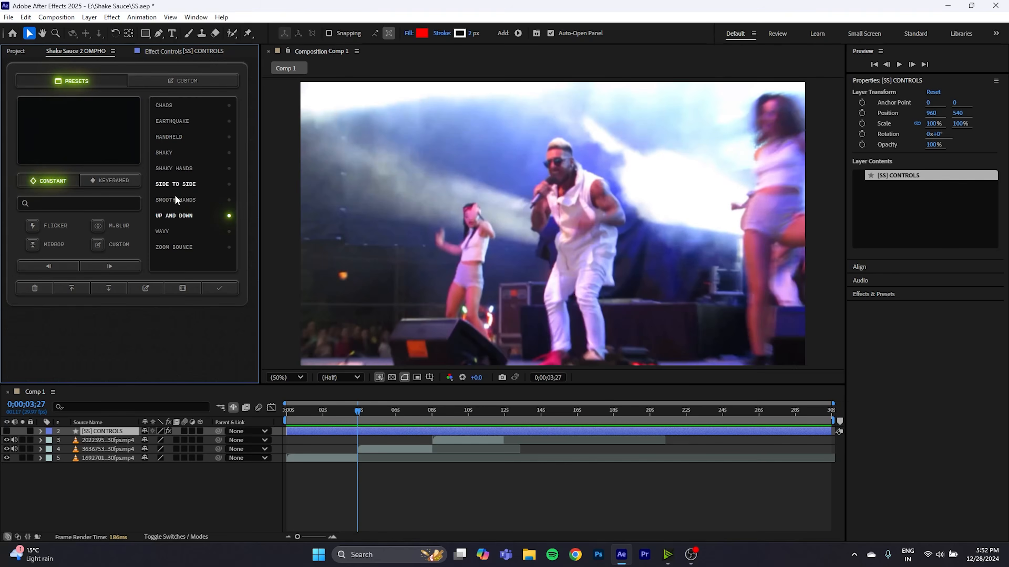
- Apply the keyframed Twitch shake preset at 0;00;03;27, the cut to the second clip, and preview the result
{"action": "left_click", "coordinate": [105, 179]}
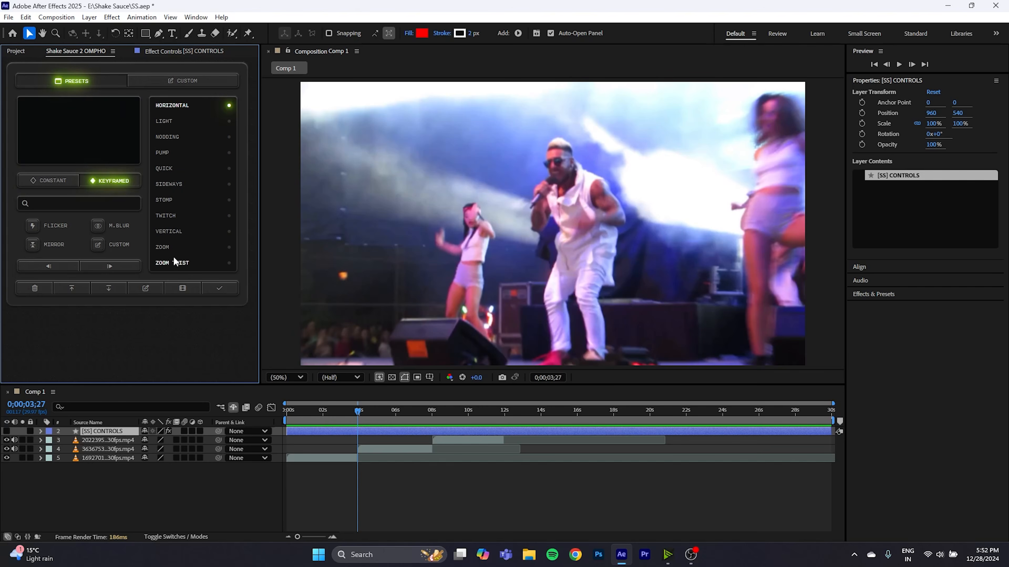
{"action": "left_click", "coordinate": [161, 216]}
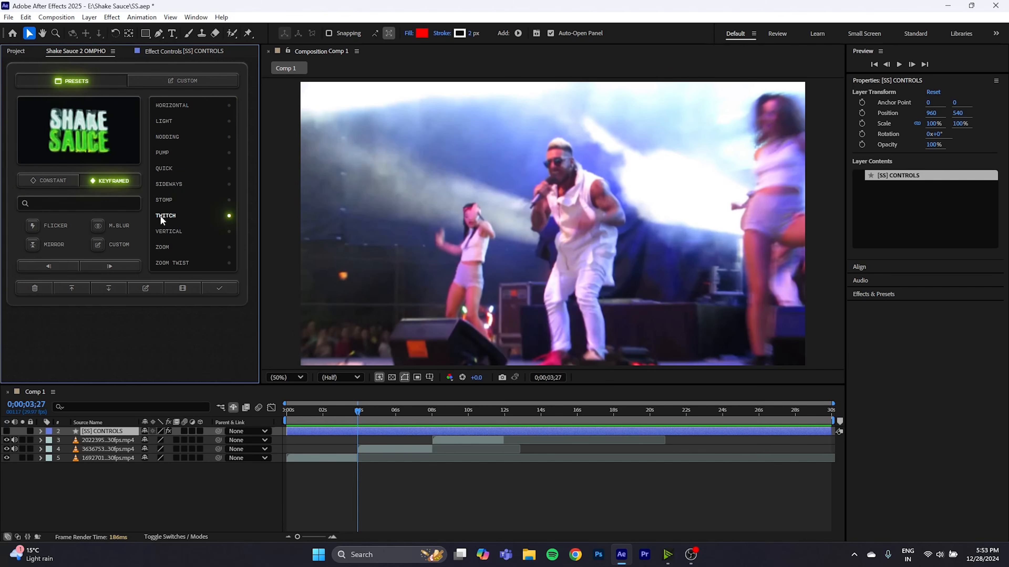
{"action": "left_click", "coordinate": [219, 288]}
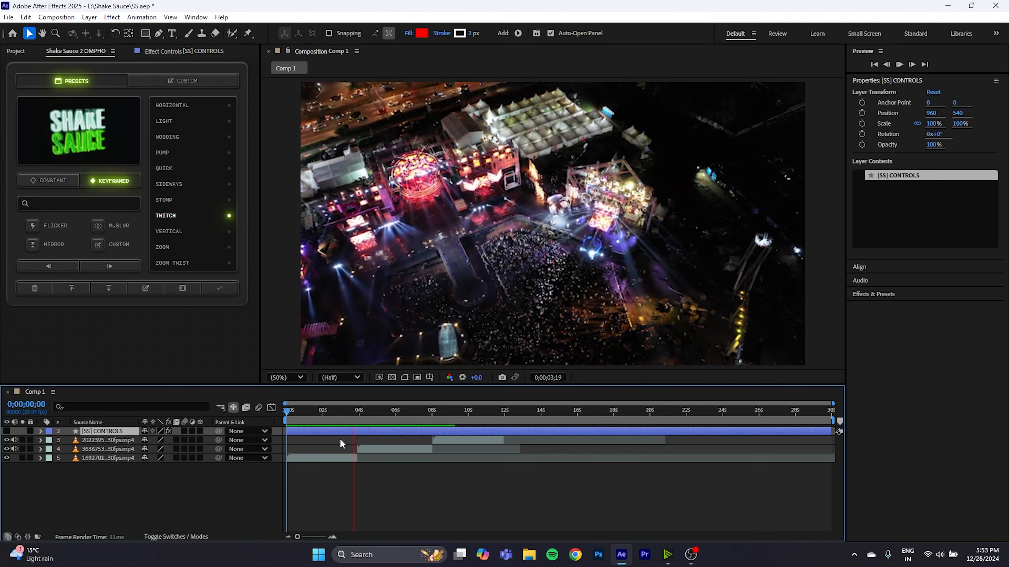
{"action": "left_click", "coordinate": [346, 416]}
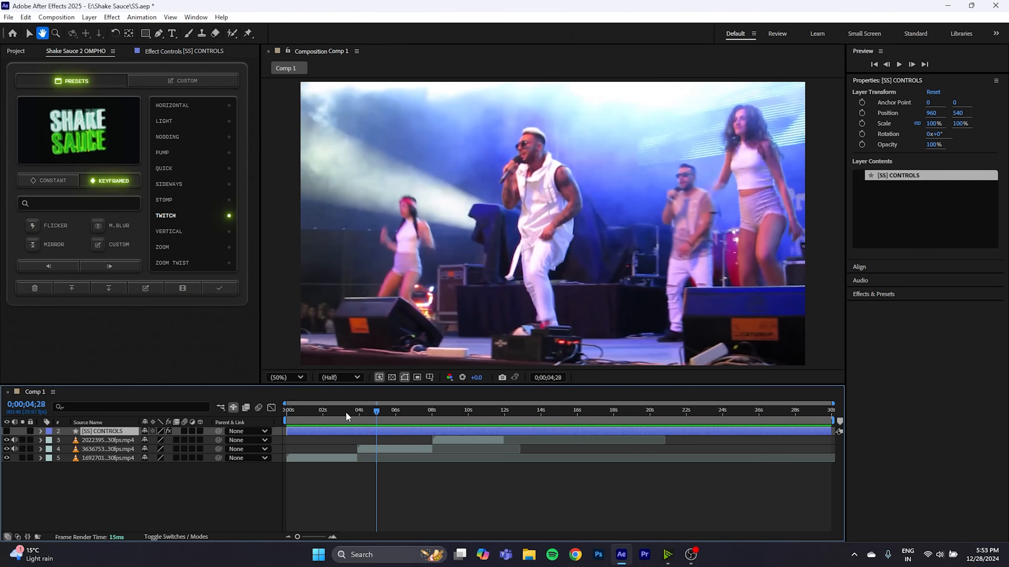
- Examine the Twitch shake's keyframes and its position, rotation, scale, flicker and motion blur parameters on the [SS] CONTROLS layer
{"action": "left_click", "coordinate": [339, 416]}
{"action": "left_click", "coordinate": [343, 416]}
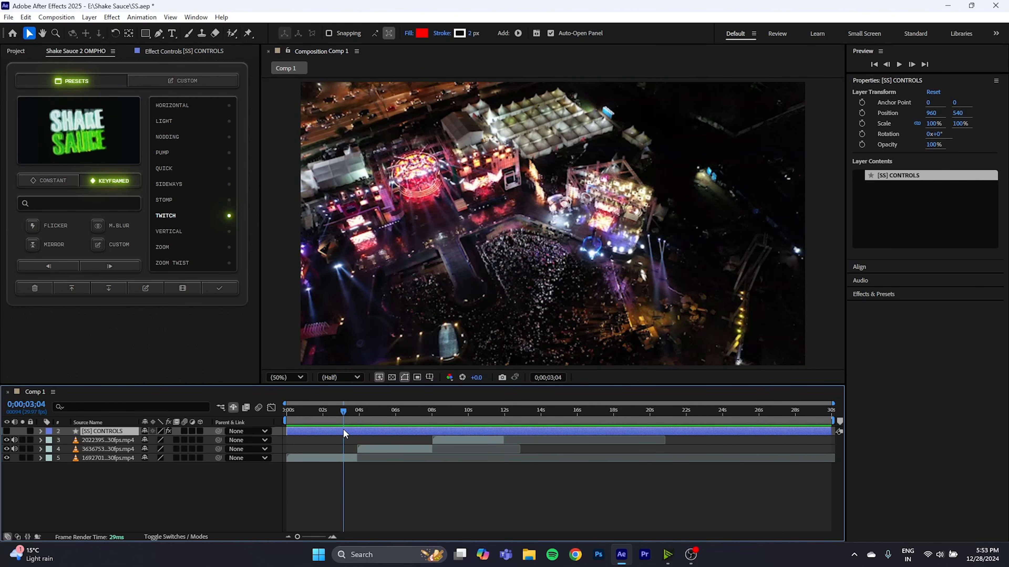
{"action": "key", "text": "u"}
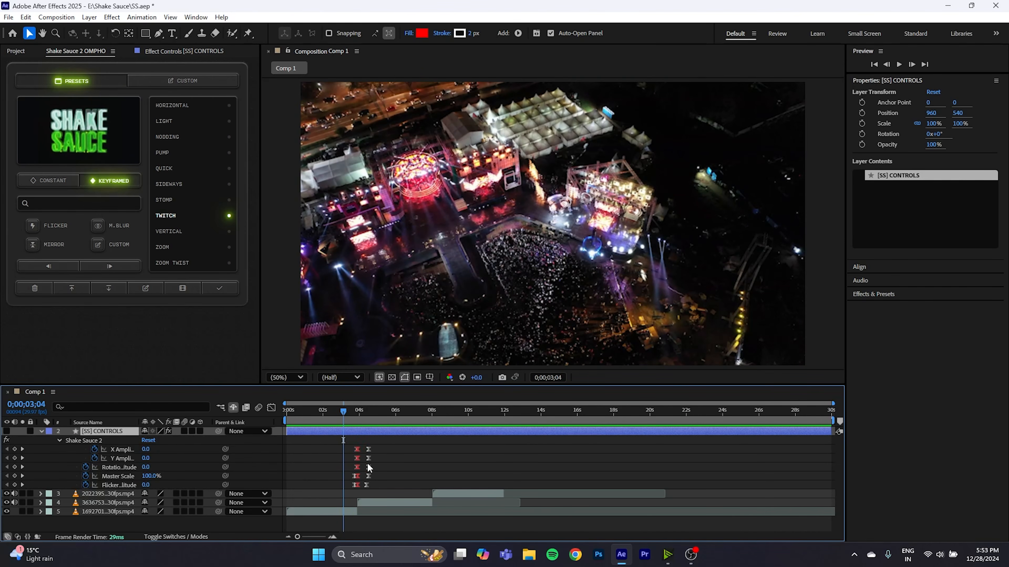
{"action": "left_click", "coordinate": [183, 51]}
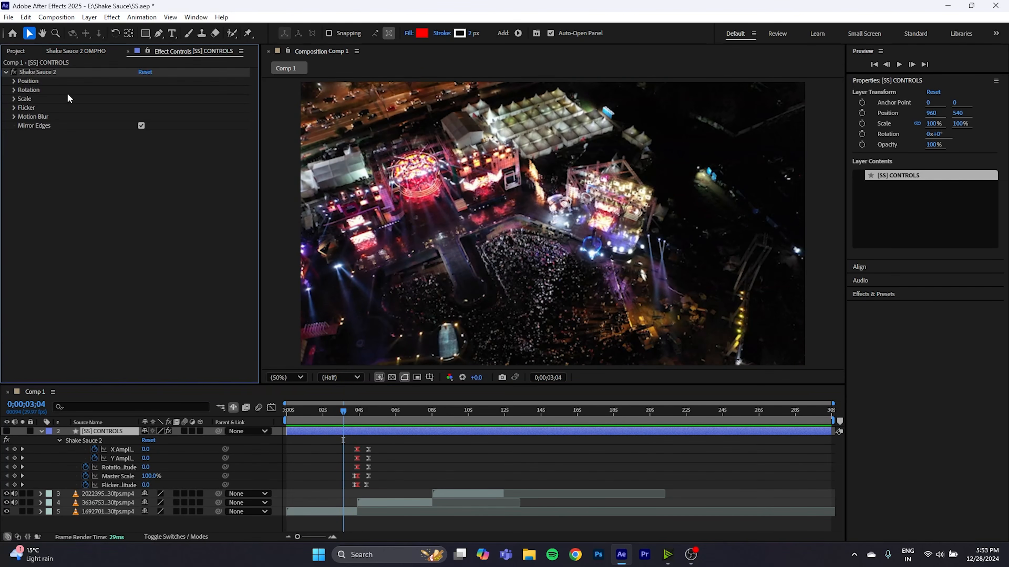
{"action": "left_click", "coordinate": [14, 81]}
{"action": "left_click", "coordinate": [14, 126]}
{"action": "left_click", "coordinate": [14, 153]}
{"action": "left_click", "coordinate": [14, 188]}
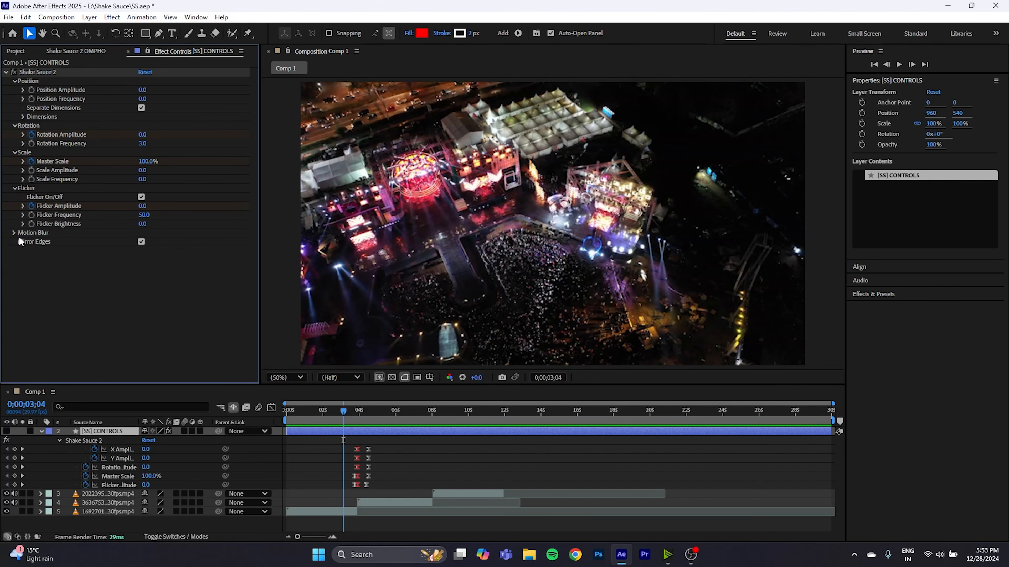
{"action": "left_click", "coordinate": [14, 233]}
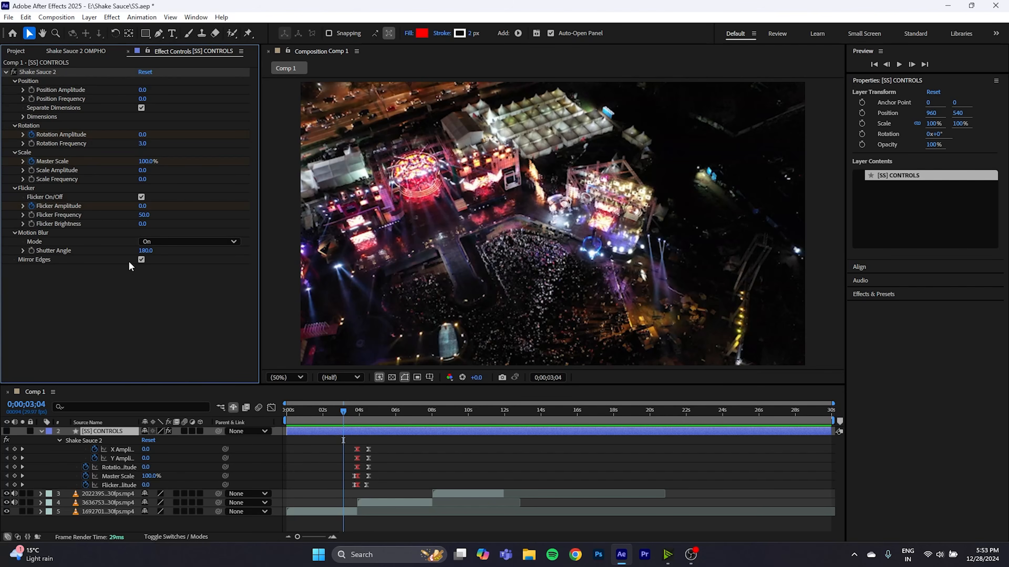
- Apply the keyframed Pump shake preset at the cut to the third clip, 0;00;08;01, and preview the result
{"action": "left_click_drag", "start_coordinate": [321, 418], "coordinate": [432, 436]}
{"action": "left_click", "coordinate": [68, 51]}
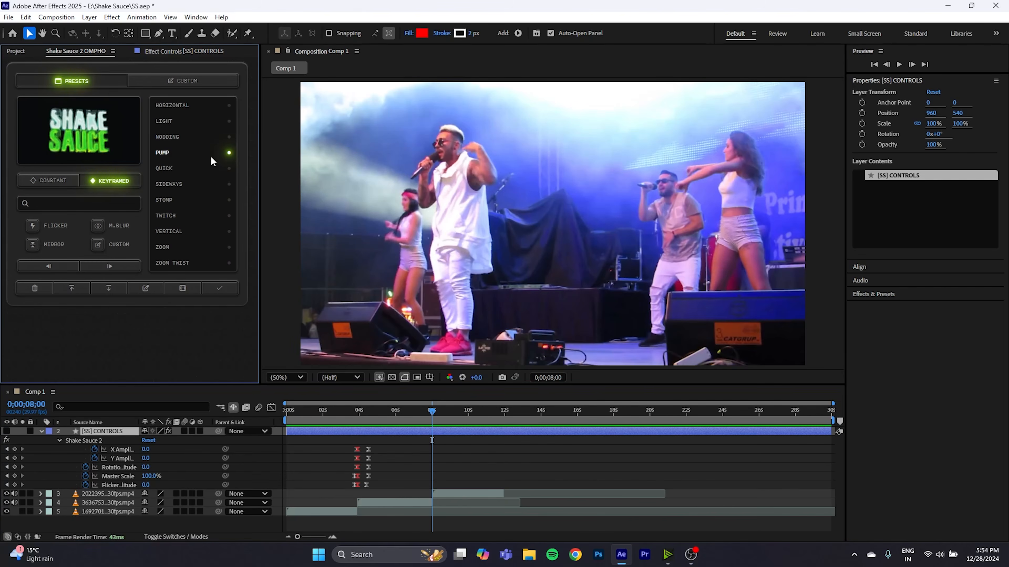
{"action": "left_click", "coordinate": [215, 290]}
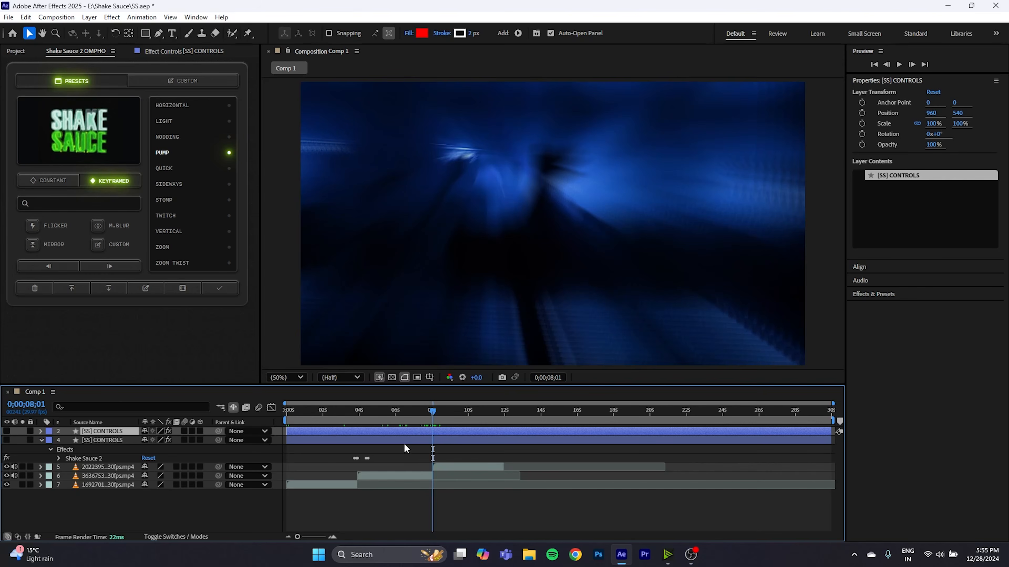
{"action": "left_click_drag", "start_coordinate": [439, 415], "coordinate": [235, 451]}
{"action": "key", "text": "space"}
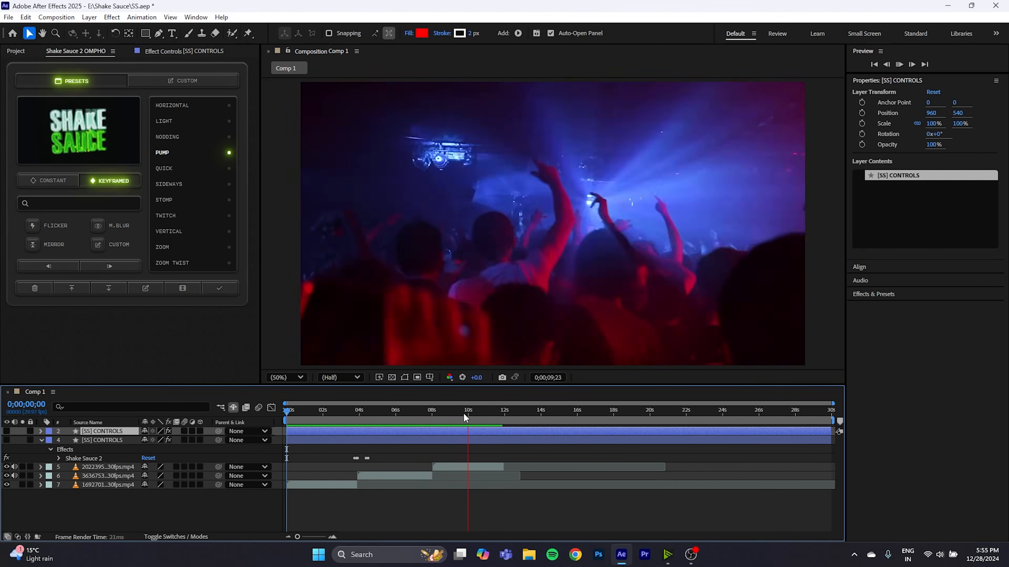
{"action": "left_click", "coordinate": [439, 414]}
{"action": "left_click_drag", "start_coordinate": [442, 414], "coordinate": [454, 414]}
{"action": "key", "text": "space"}
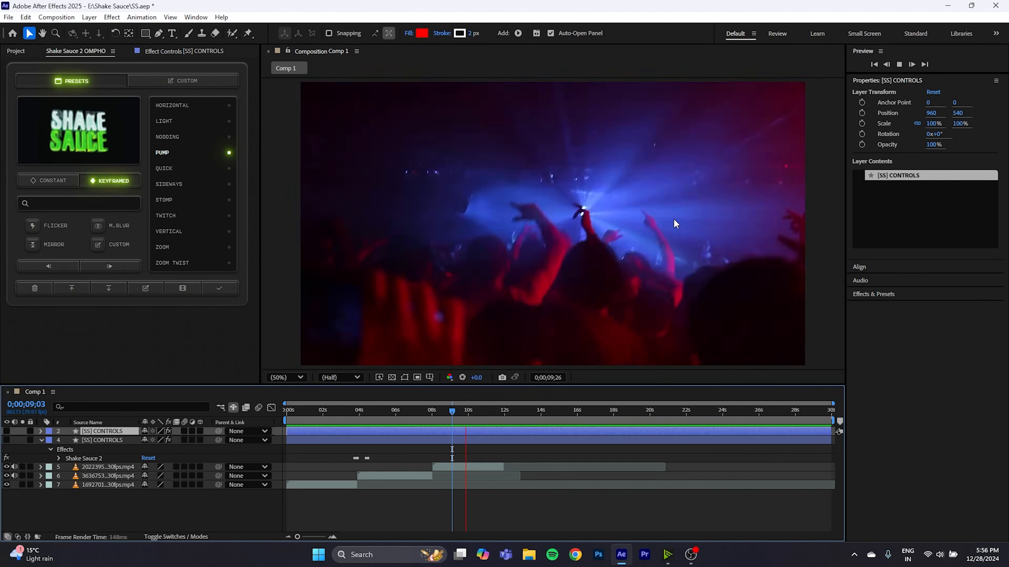
{"action": "key", "text": "space"}
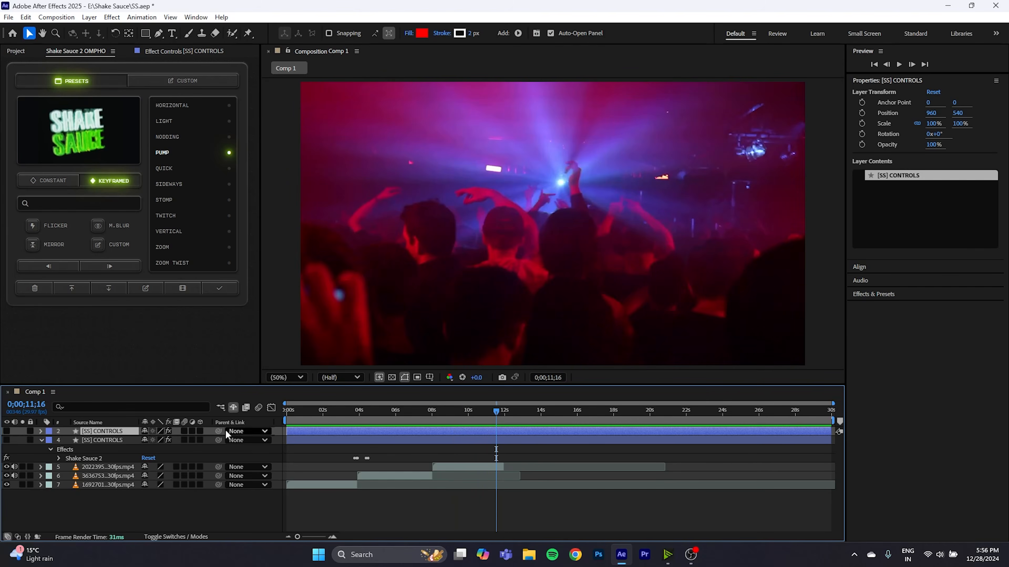
- Collapse the shake layer's keyframe properties and remove both applied shakes with Shake Sauce 2
{"action": "key", "text": "u"}
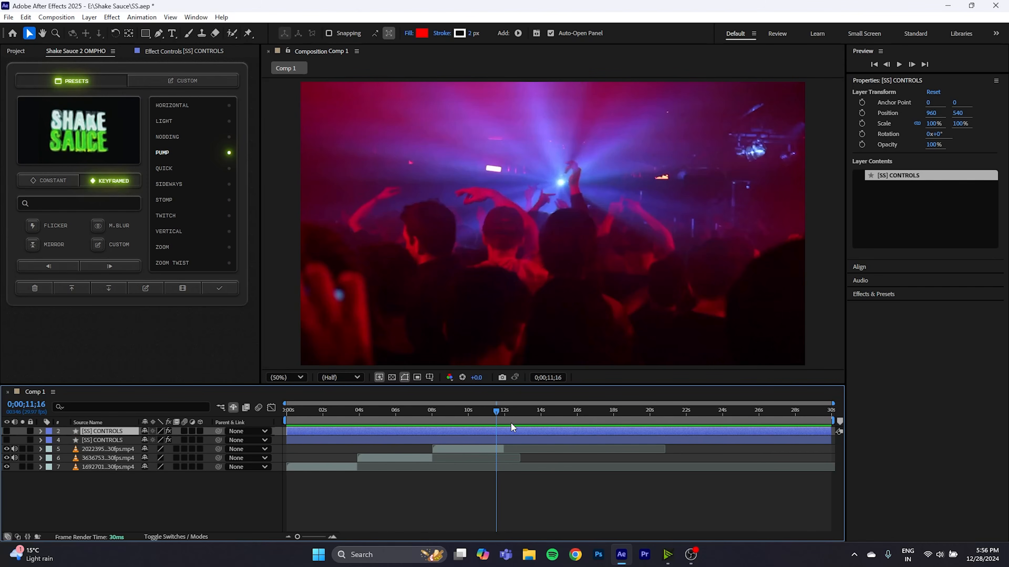
{"action": "left_click", "coordinate": [28, 286]}
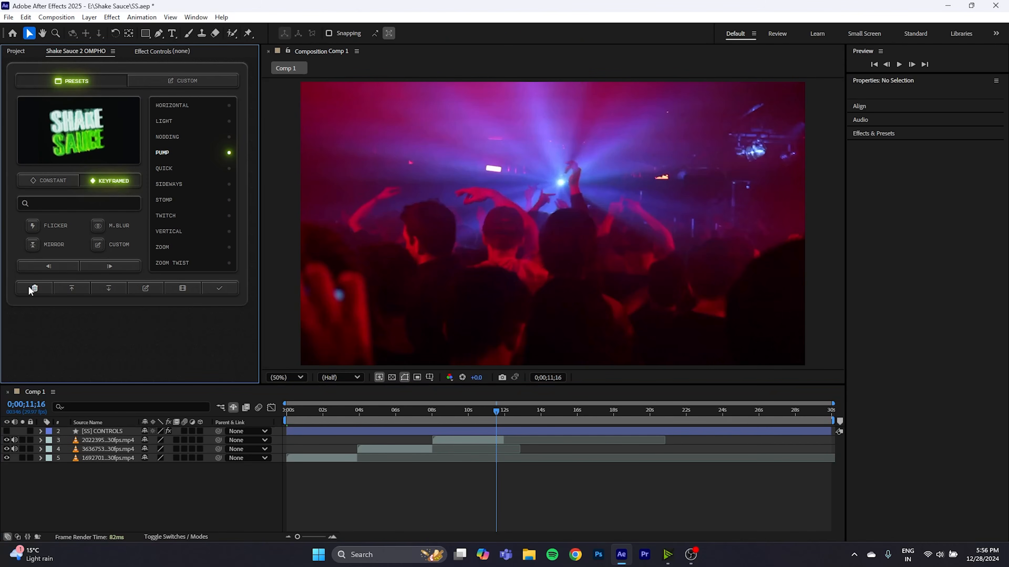
{"action": "left_click", "coordinate": [449, 430]}
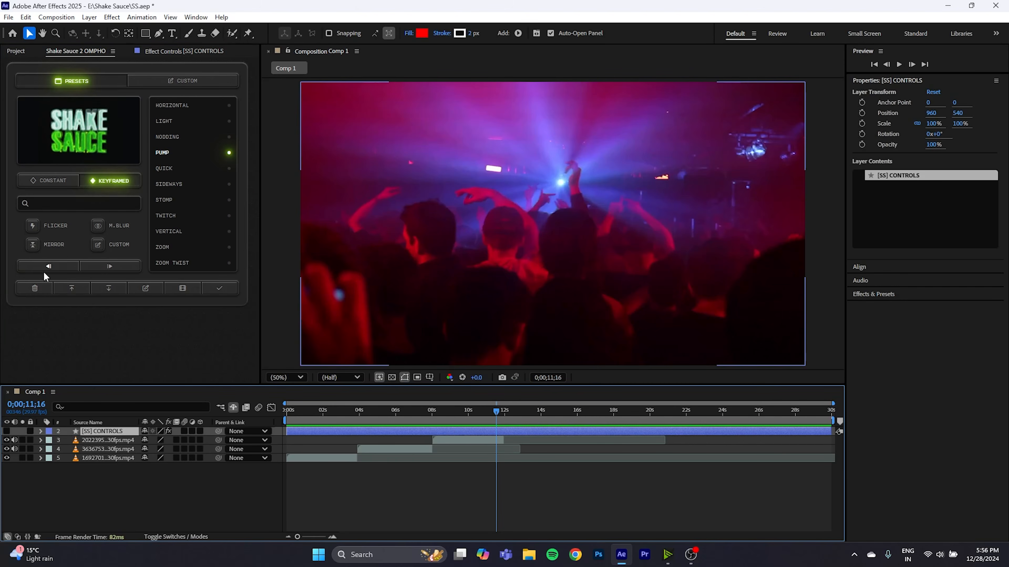
{"action": "left_click", "coordinate": [35, 289]}
- Delete the 3636753 and 1692701 clips from the composition, leaving only the 2022395 clip
{"action": "left_click_drag", "start_coordinate": [486, 407], "coordinate": [433, 424]}
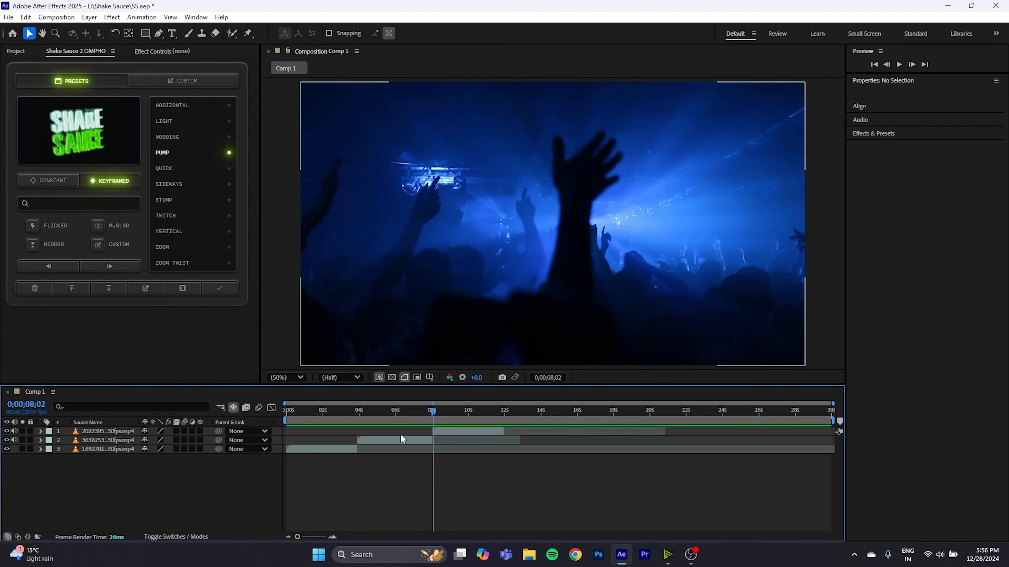
{"action": "left_click", "coordinate": [402, 439]}
{"action": "key", "text": "Delete"}
{"action": "left_click", "coordinate": [341, 438]}
{"action": "key", "text": "Delete"}
- Move the 2022395 clip to the composition's start and extend it to its full length
{"action": "left_click_drag", "start_coordinate": [485, 430], "coordinate": [337, 430]}
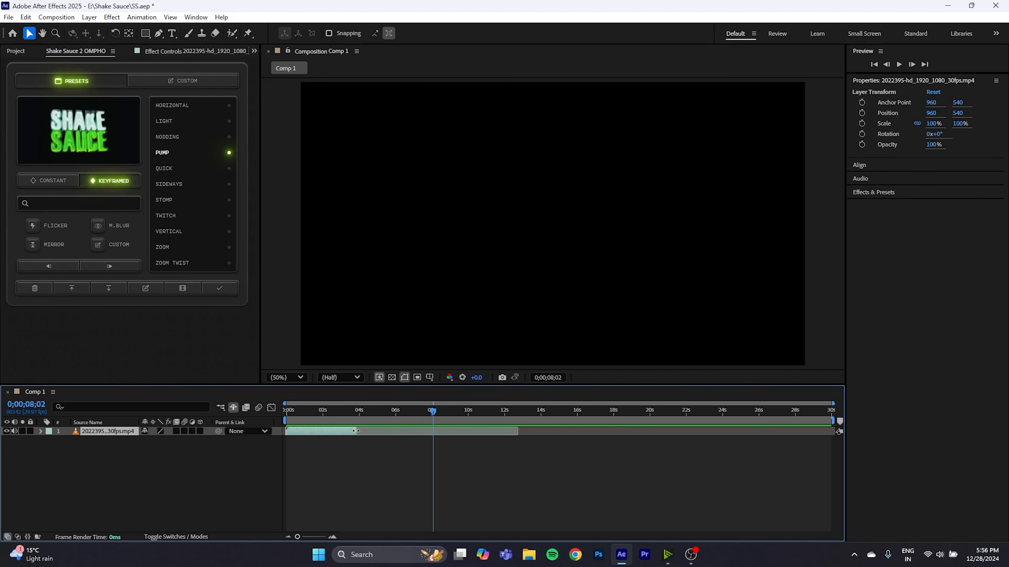
{"action": "key", "text": "Home"}
- Apply the constant Chaos shake preset to the composition with the playhead at 0;00;00;00 and preview the result
{"action": "left_click", "coordinate": [50, 180]}
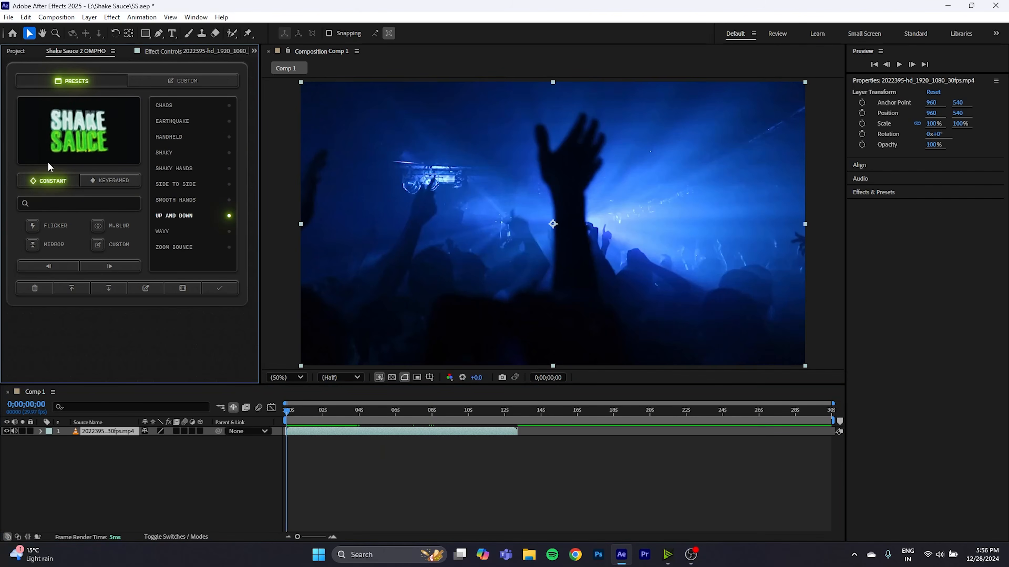
{"action": "left_click", "coordinate": [189, 111]}
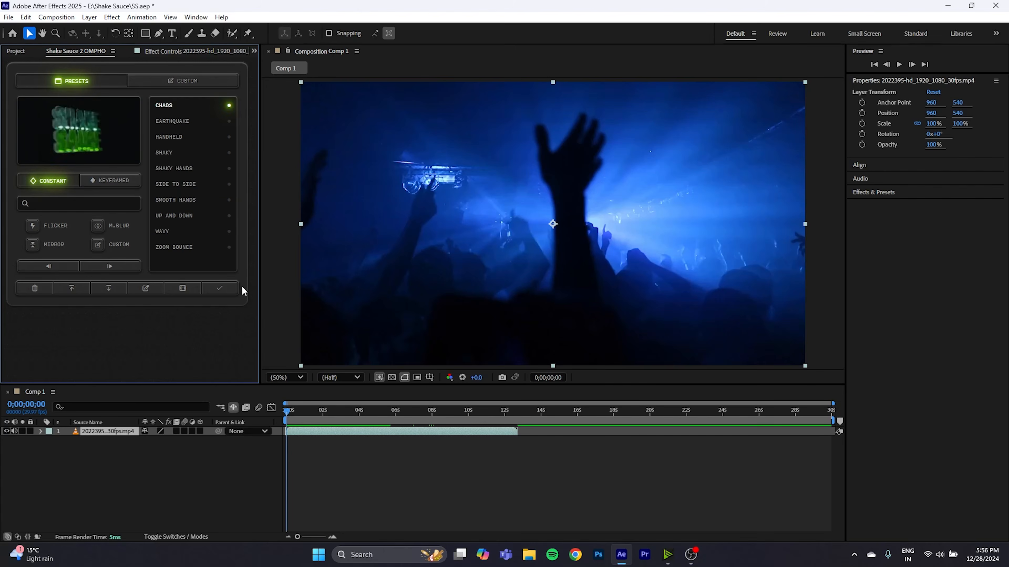
{"action": "left_click", "coordinate": [219, 289]}
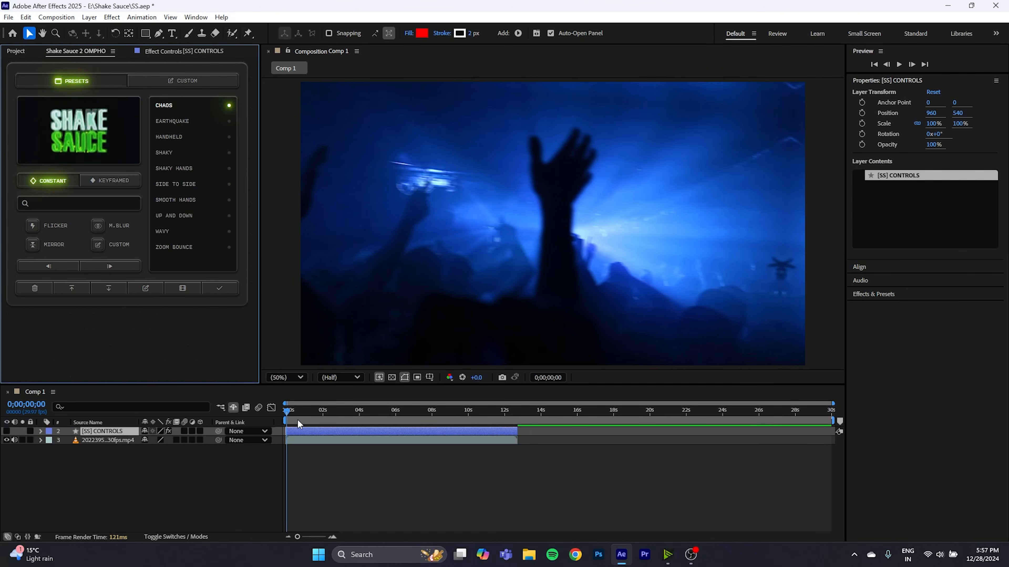
{"action": "key", "text": "space"}
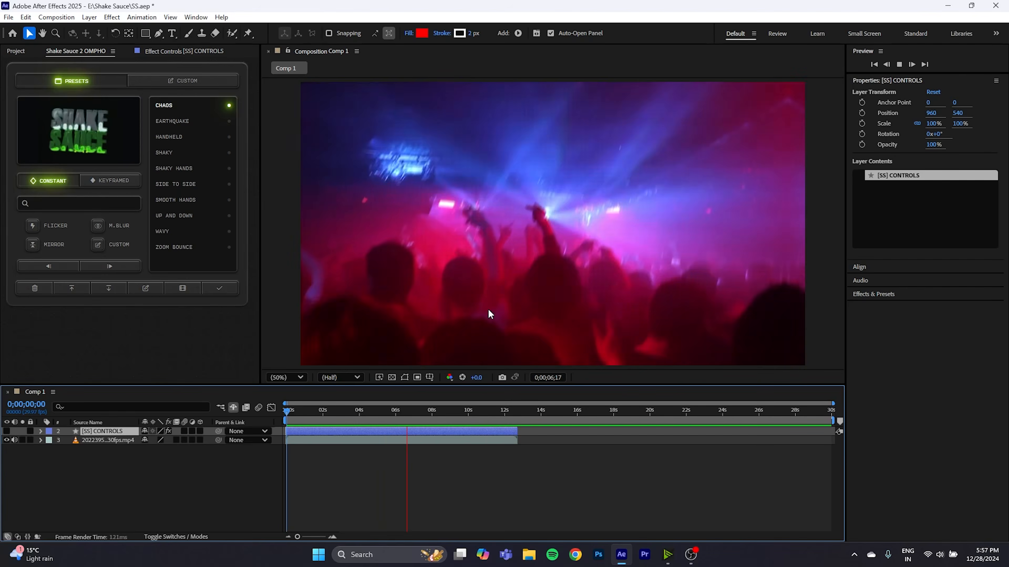
{"action": "key", "text": "space"}
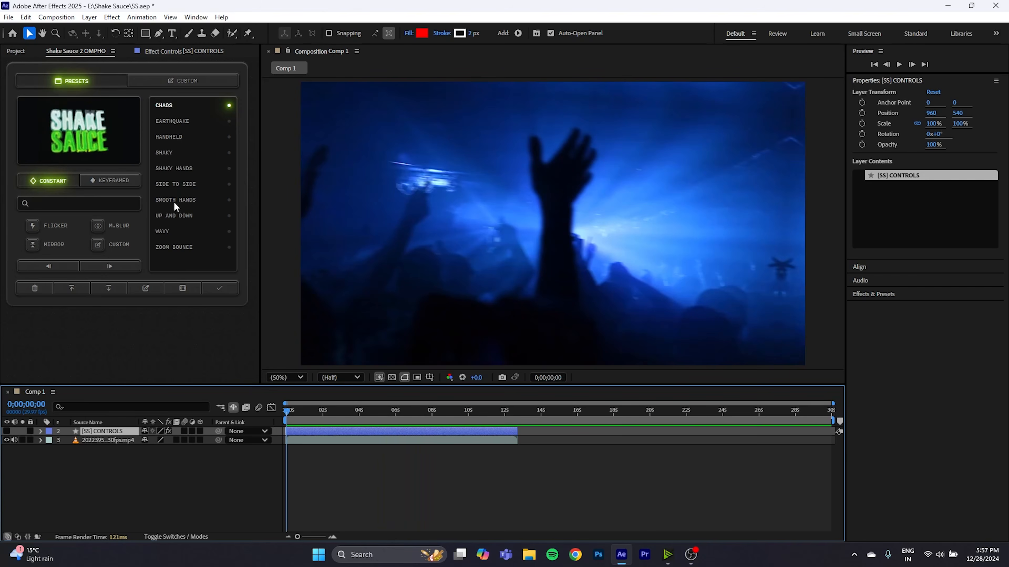
- Set the Chaos shake's Position Amplitude to 300 and preview the result
{"action": "left_click", "coordinate": [166, 53]}
{"action": "left_click", "coordinate": [14, 81]}
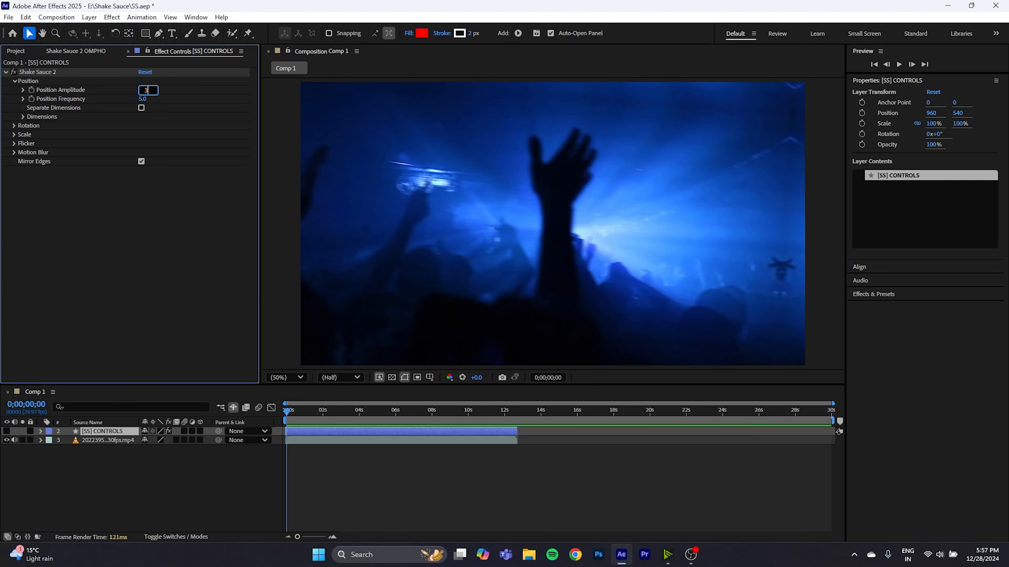
{"action": "type", "text": "300"}
{"action": "key", "text": "Return"}
{"action": "left_click", "coordinate": [251, 418]}
{"action": "key", "text": "space"}
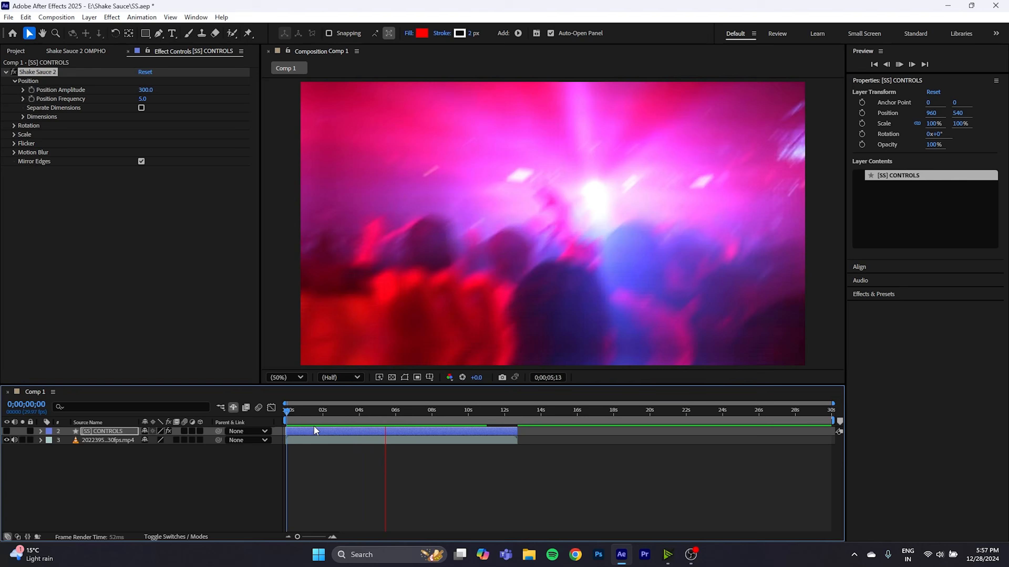
{"action": "key", "text": "space"}
- Set the Chaos shake's Flicker Amplitude to 5 and preview the result
{"action": "left_click", "coordinate": [15, 152]}
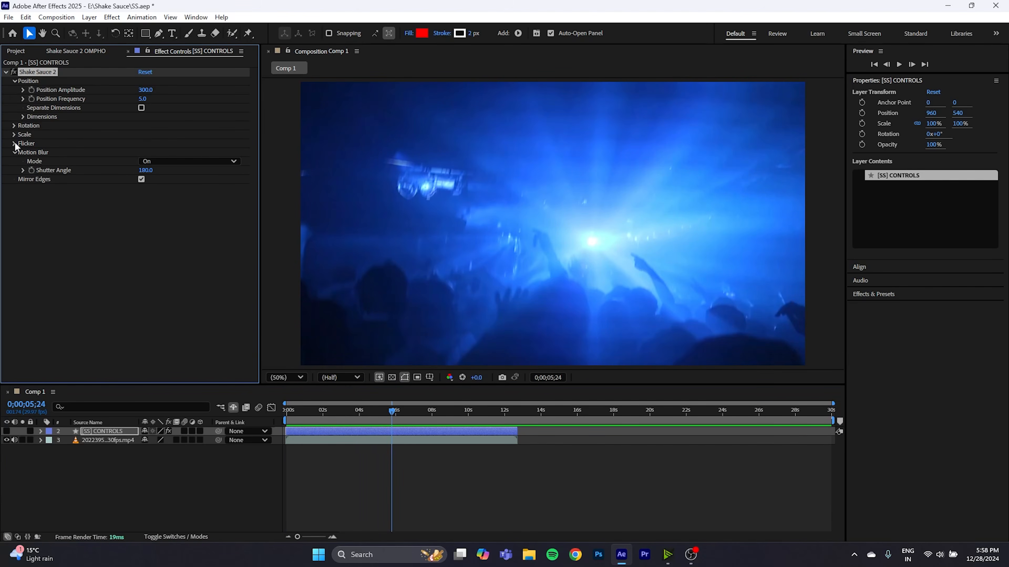
{"action": "left_click", "coordinate": [14, 144]}
{"action": "left_click", "coordinate": [121, 165]}
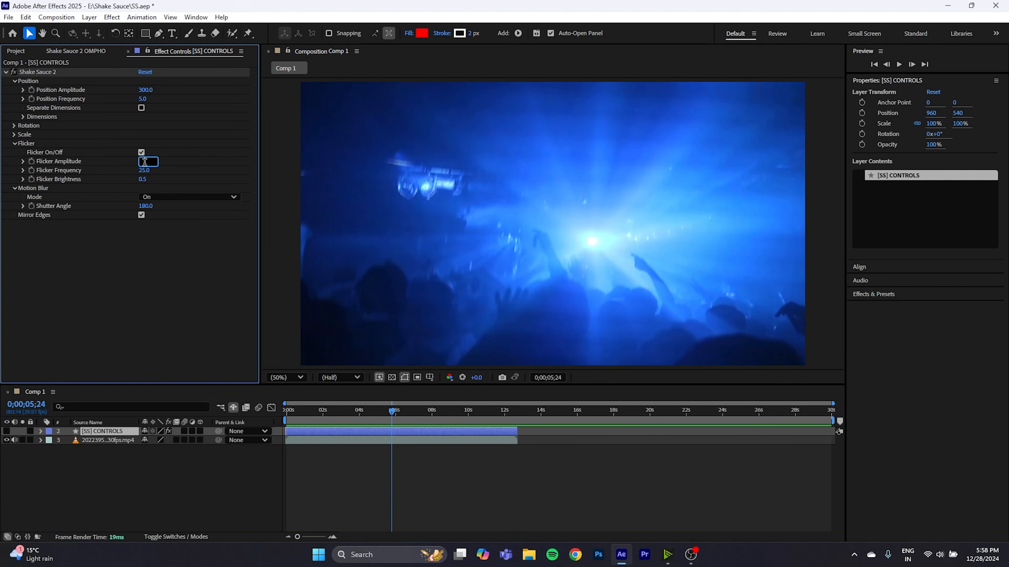
{"action": "type", "text": "5"}
{"action": "key", "text": "Return"}
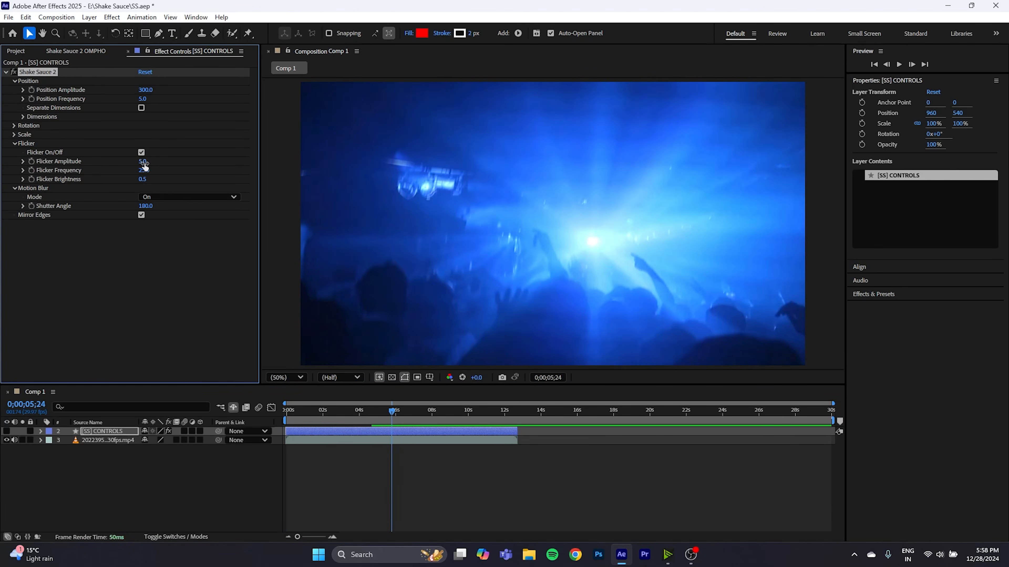
{"action": "key", "text": "space"}
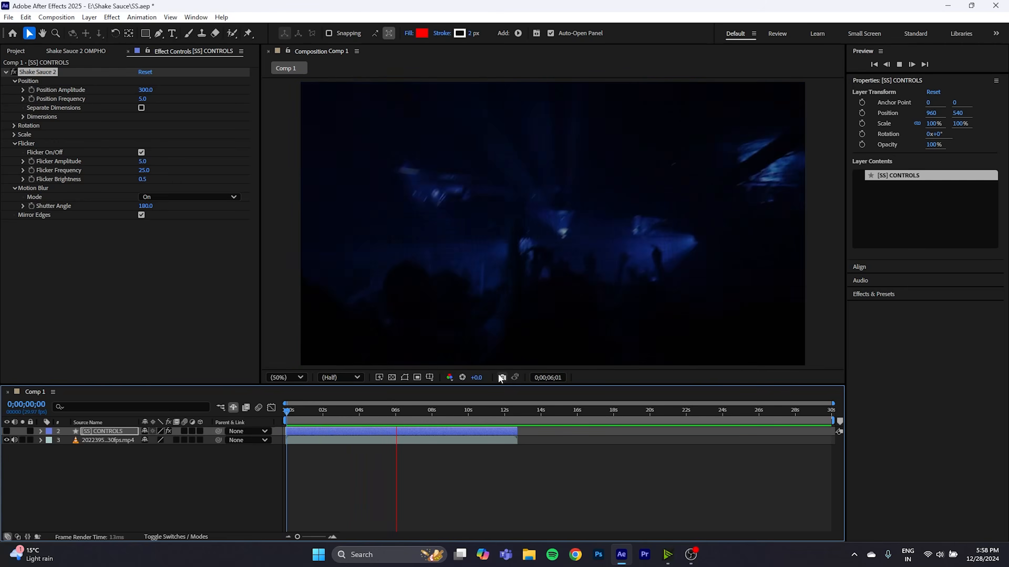
- Remove the Chaos shake from the composition with Shake Sauce 2
{"action": "left_click", "coordinate": [84, 54]}
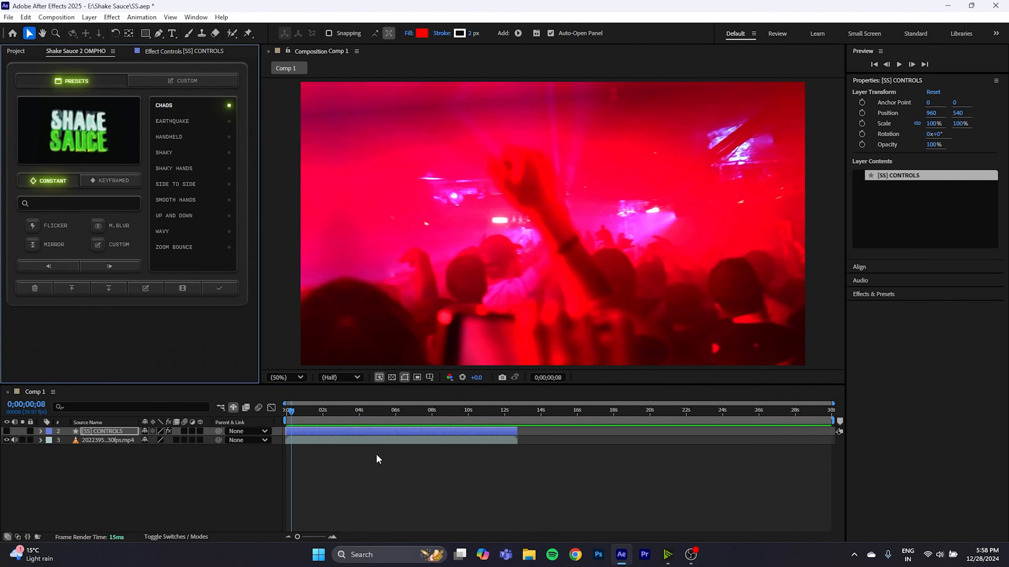
{"action": "left_click", "coordinate": [35, 288]}
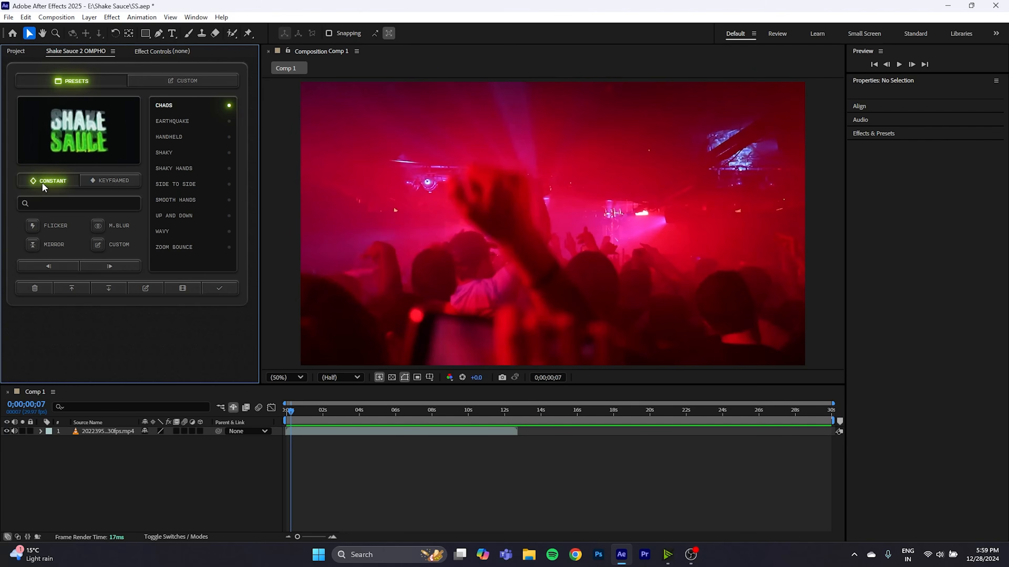
- Look over Shake Sauce 2's custom shake controls and its constant and keyframed preset lists
{"action": "left_click", "coordinate": [160, 80]}
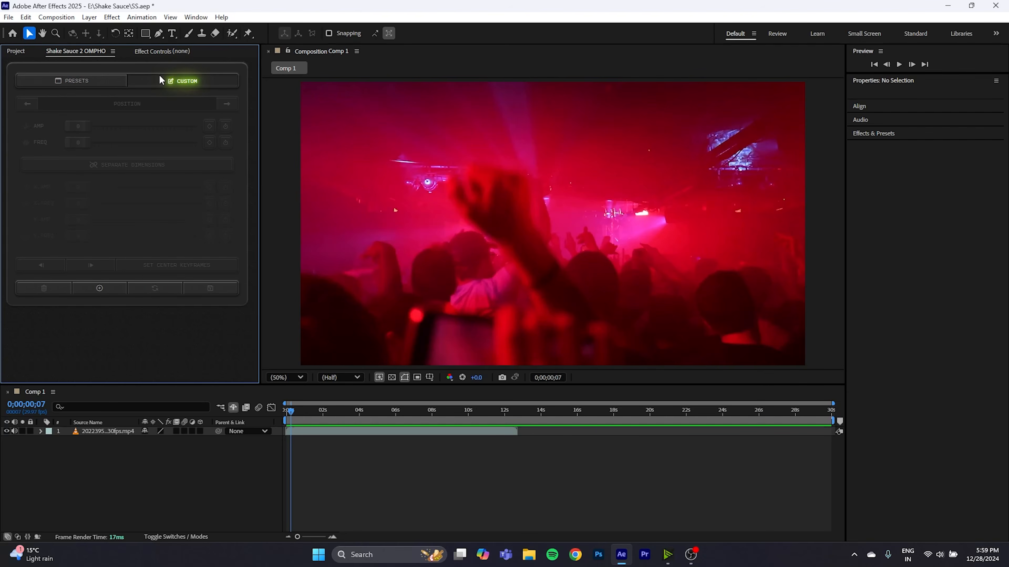
{"action": "left_click", "coordinate": [106, 83]}
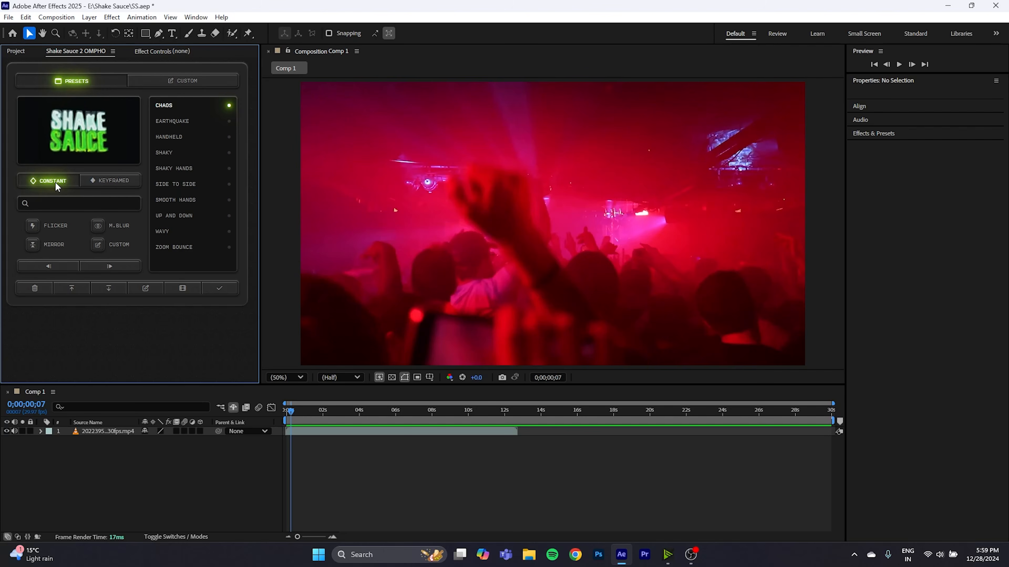
{"action": "left_click", "coordinate": [104, 182]}
{"action": "left_click", "coordinate": [64, 183]}
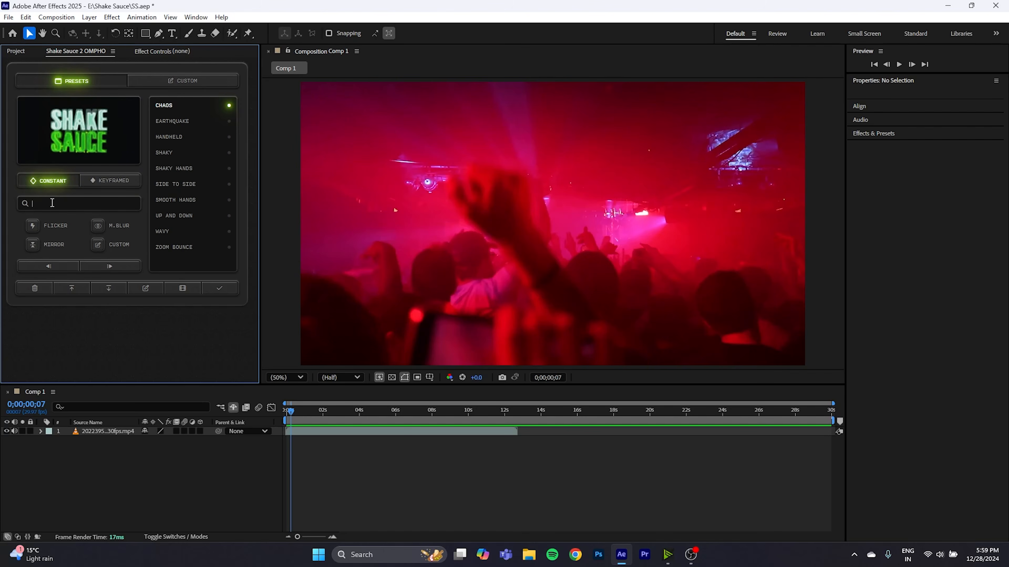
- Search the constant presets for WAVY, then clear the search to restore the full preset list
{"action": "left_click", "coordinate": [52, 203]}
{"action": "type", "text": "WAVY"}
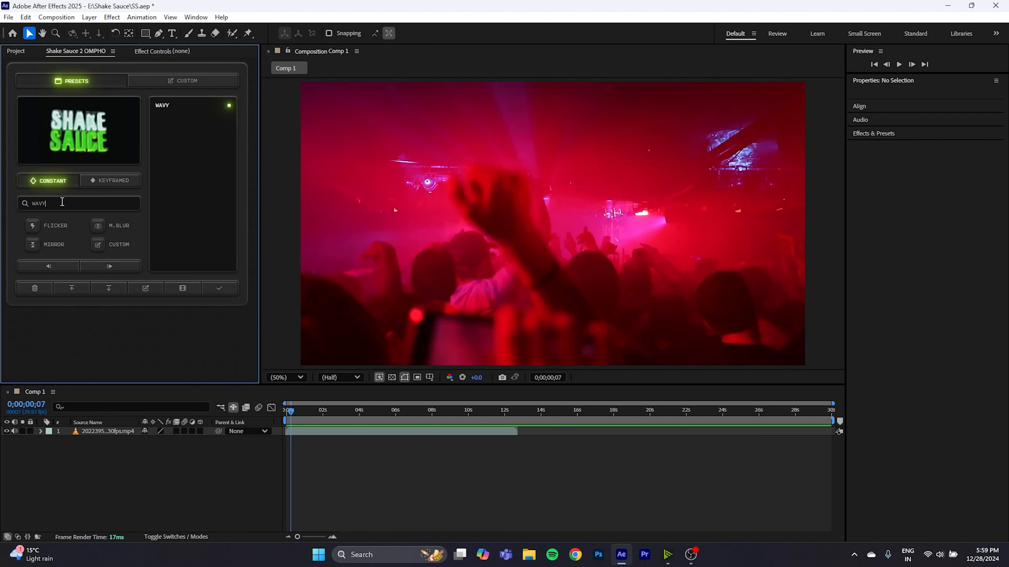
{"action": "key", "text": "BackSpace"}
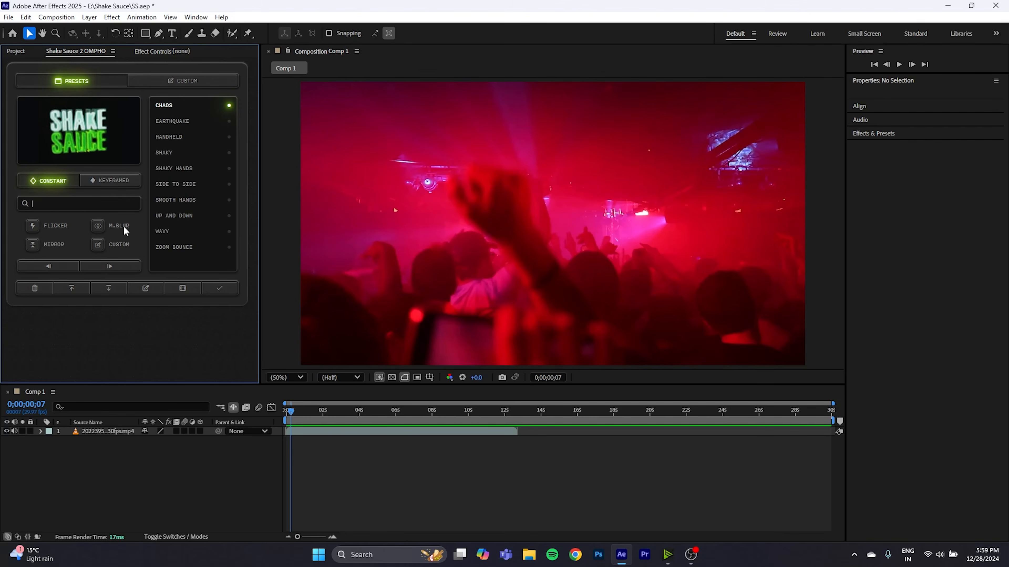
- Try out the preset list's Flicker, M.Blur and Custom filters one at a time and play the composition briefly
{"action": "left_click", "coordinate": [34, 227]}
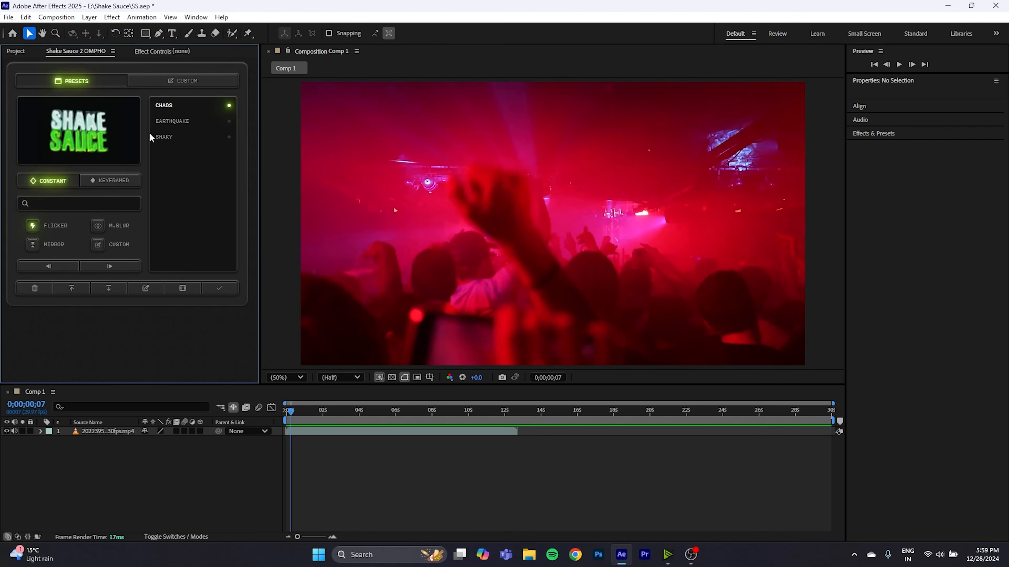
{"action": "left_click", "coordinate": [34, 227]}
{"action": "left_click", "coordinate": [100, 229]}
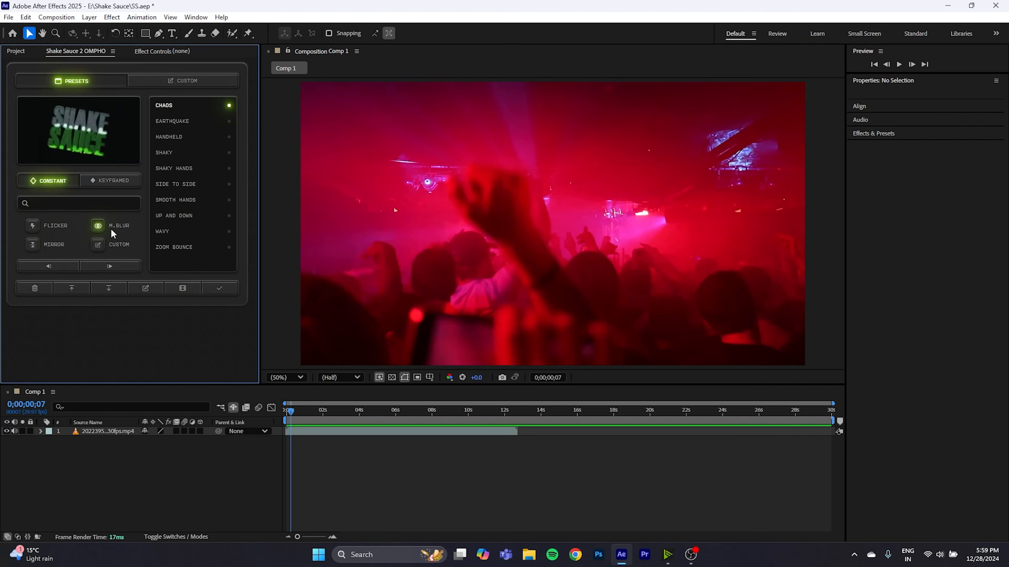
{"action": "left_click", "coordinate": [100, 230]}
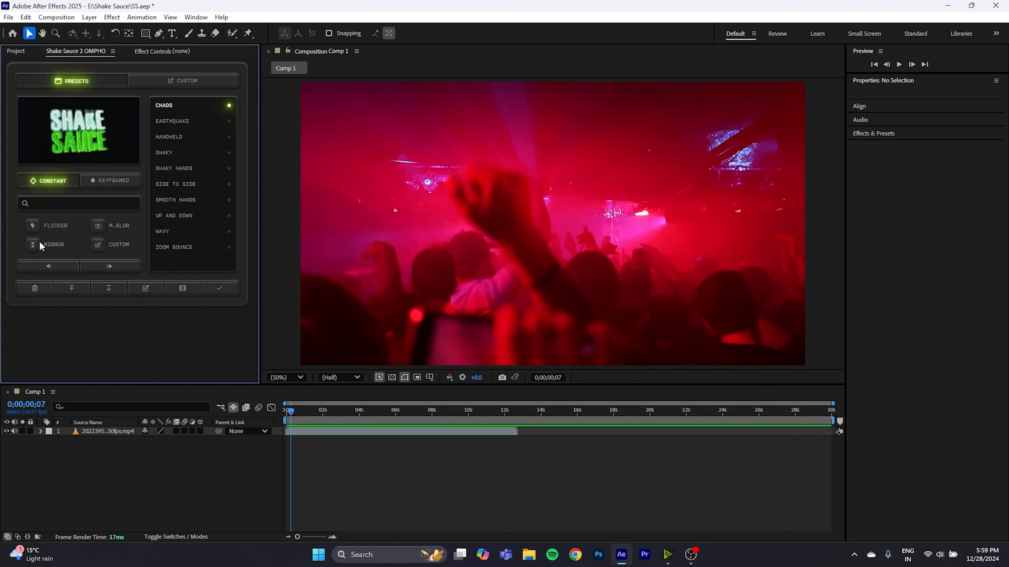
{"action": "left_click", "coordinate": [98, 245]}
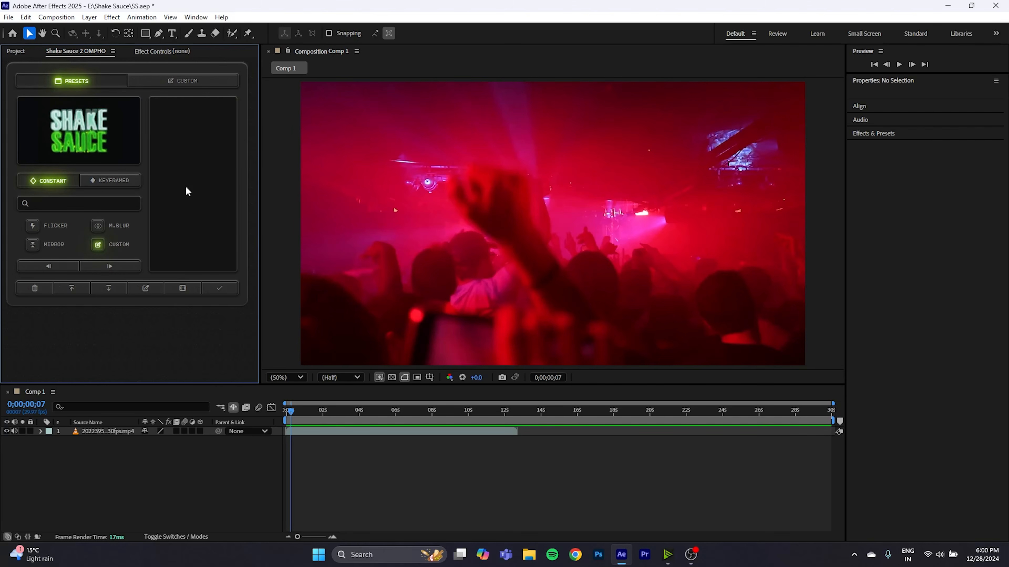
{"action": "left_click", "coordinate": [97, 245]}
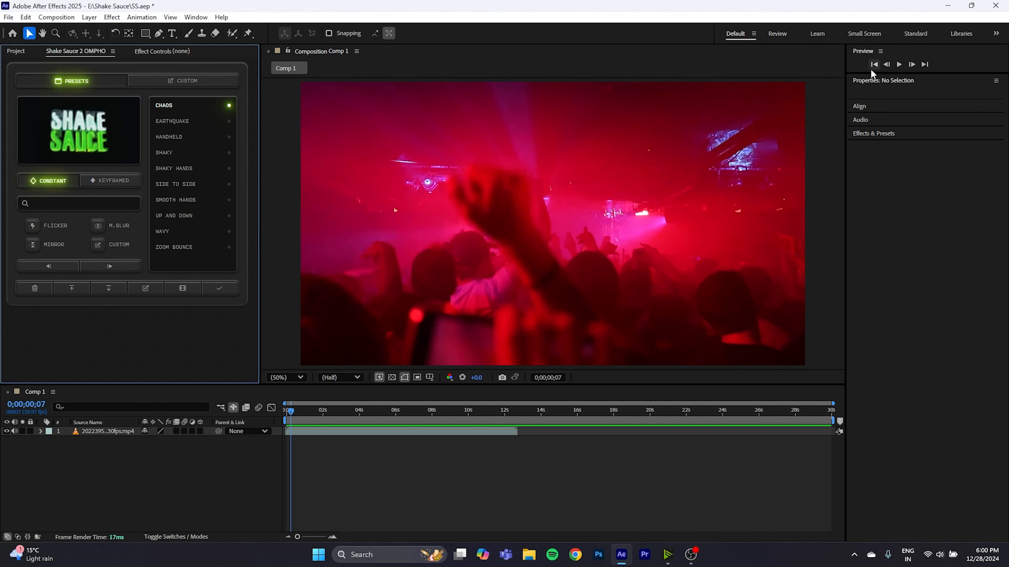
{"action": "key", "text": "space"}
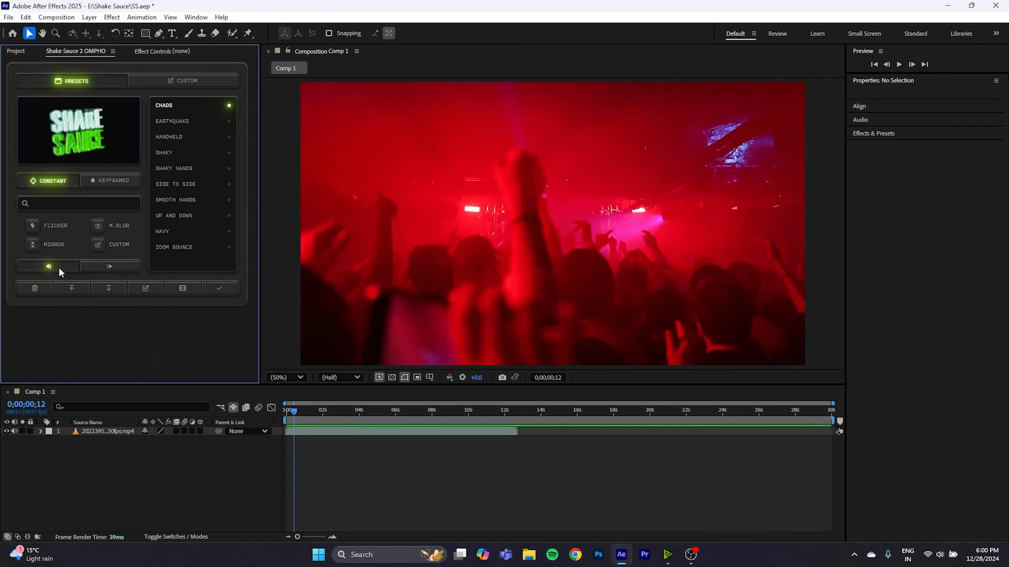
{"action": "key", "text": "space"}
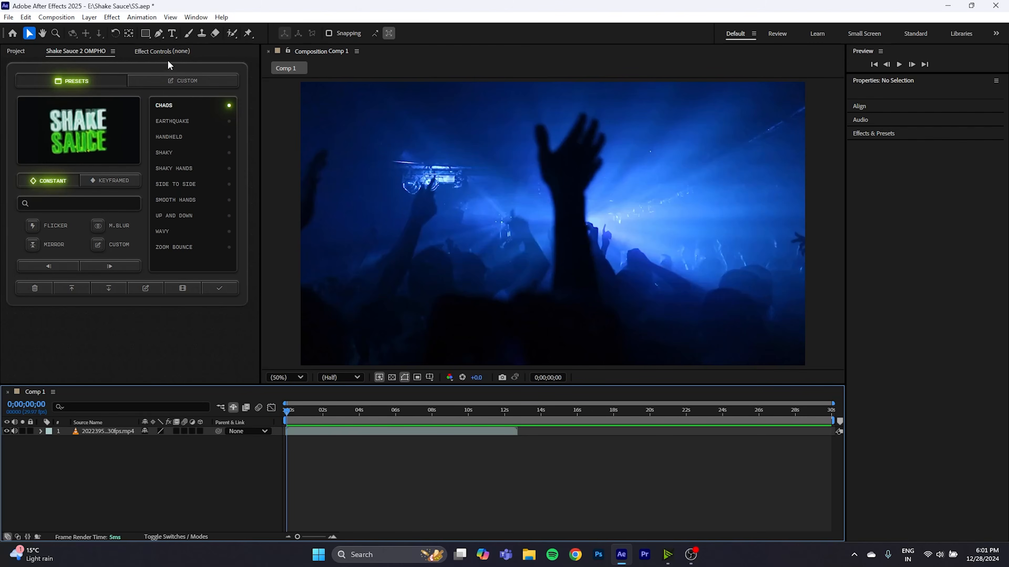
- Create custom shake controls in the composition, raise the Position amplitude to about 390 and frequency to about 146, and preview
{"action": "left_click", "coordinate": [162, 76]}
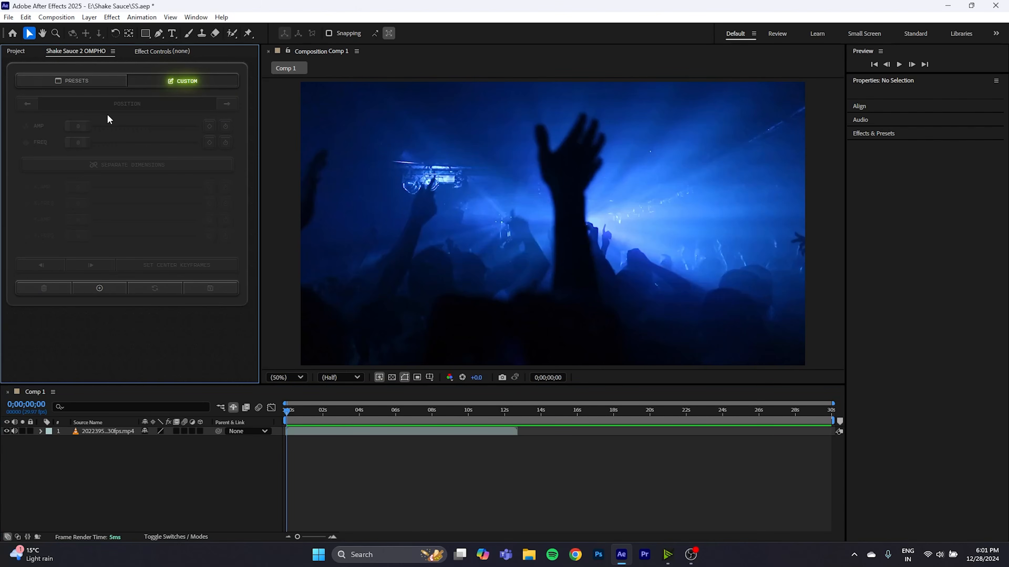
{"action": "left_click", "coordinate": [108, 288]}
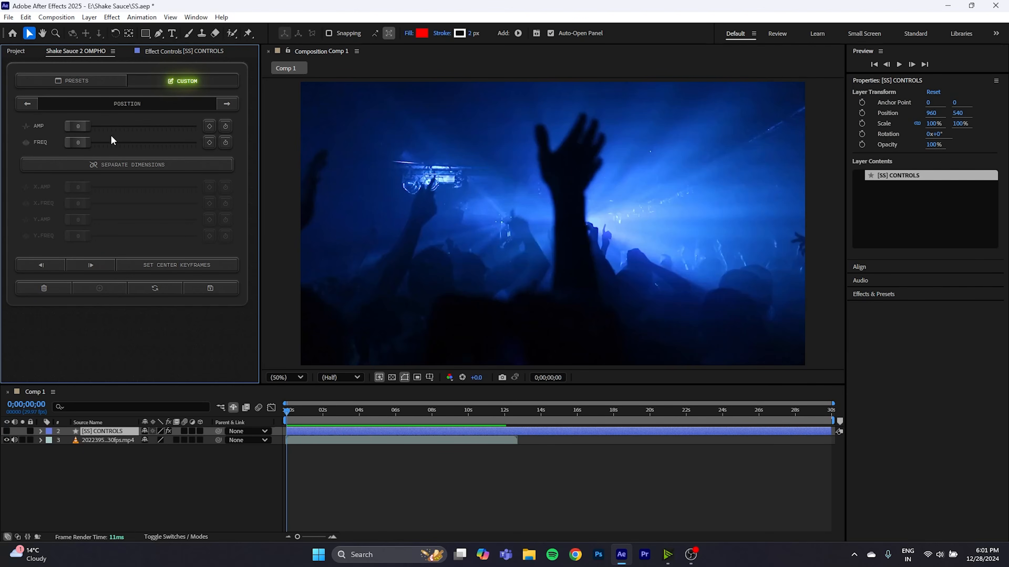
{"action": "left_click_drag", "start_coordinate": [77, 126], "coordinate": [103, 146]}
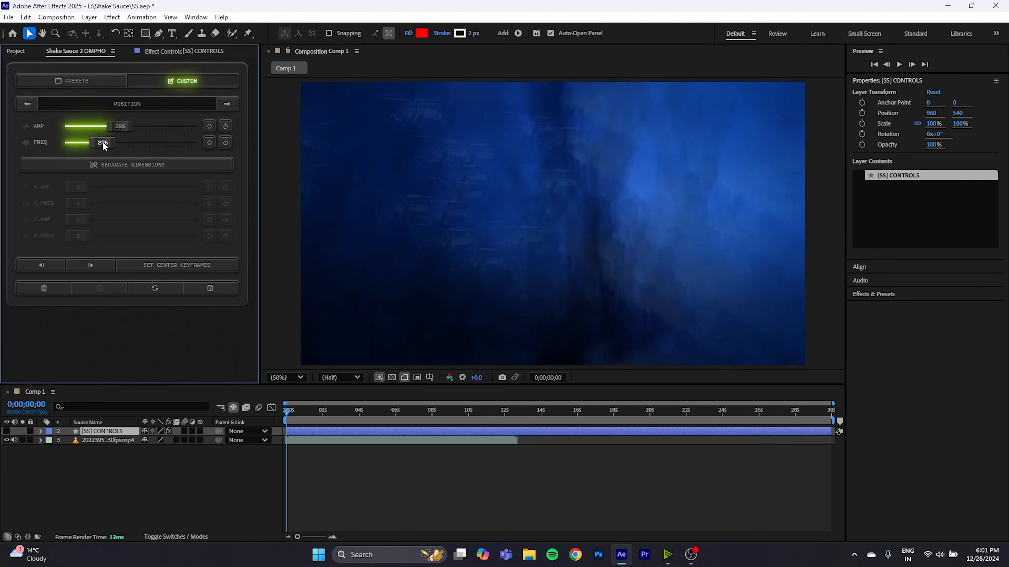
{"action": "left_click", "coordinate": [286, 411]}
{"action": "key", "text": "space"}
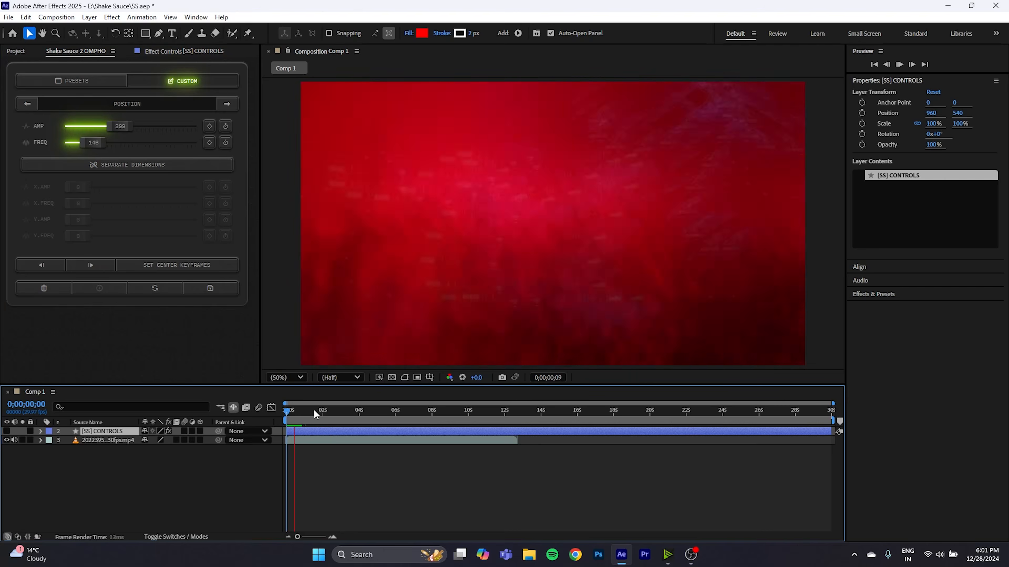
{"action": "key", "text": "space"}
- Lower the custom shake's Position frequency to 20 and preview the result
{"action": "left_click_drag", "start_coordinate": [103, 145], "coordinate": [91, 145]}
{"action": "key", "text": "space"}
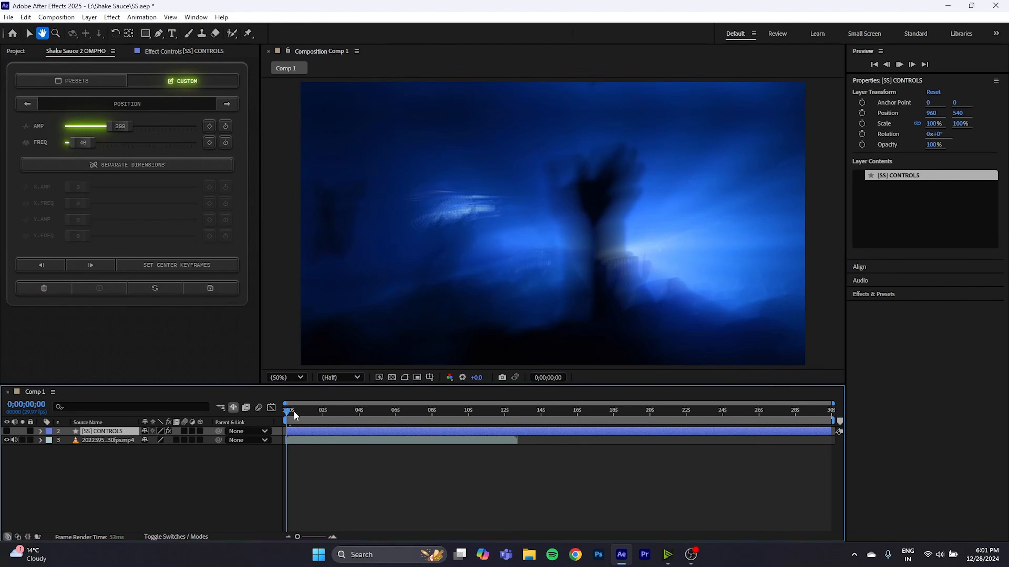
{"action": "key", "text": "space"}
{"action": "left_click_drag", "start_coordinate": [85, 146], "coordinate": [86, 146]}
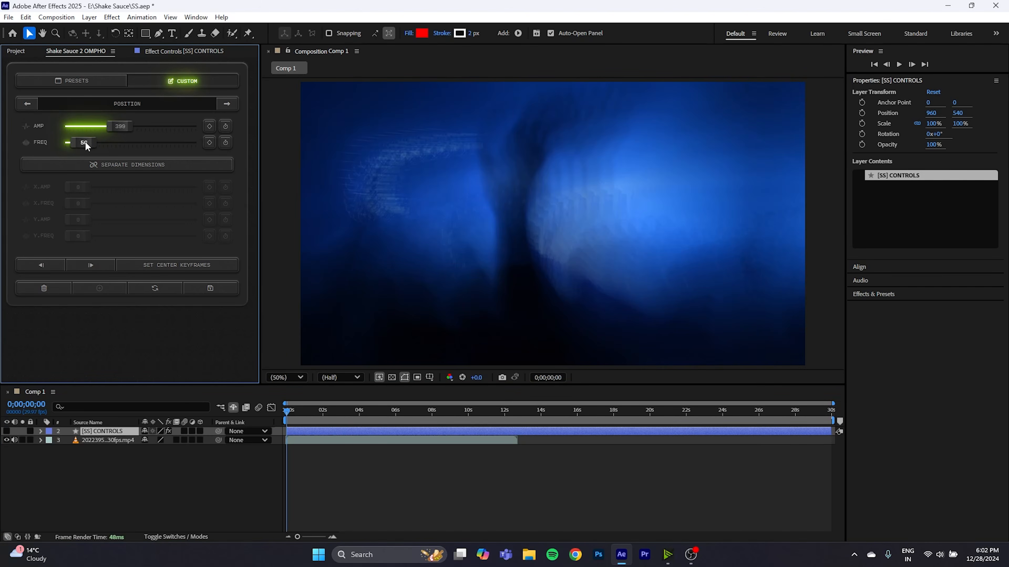
{"action": "double_click", "coordinate": [85, 146]}
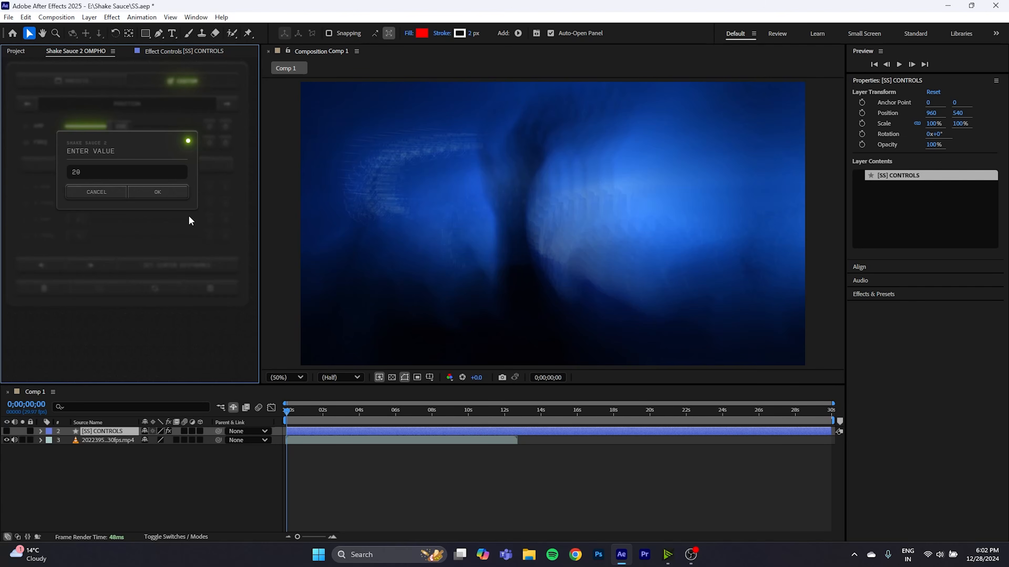
{"action": "left_click", "coordinate": [157, 192]}
{"action": "key", "text": "space"}
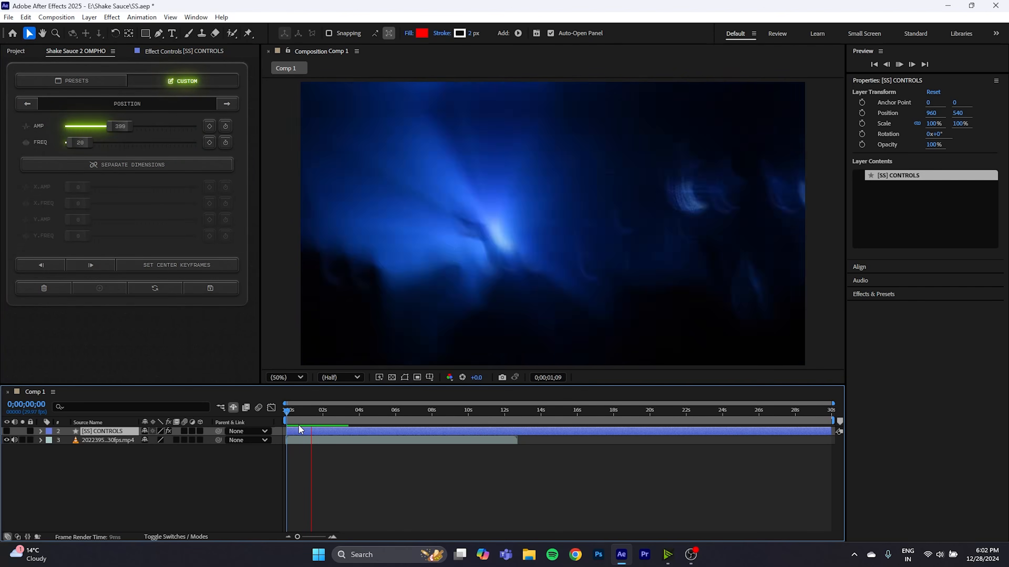
- Set the custom shake's Position amplitude to 300 and preview from the start of the composition
{"action": "double_click", "coordinate": [120, 126]}
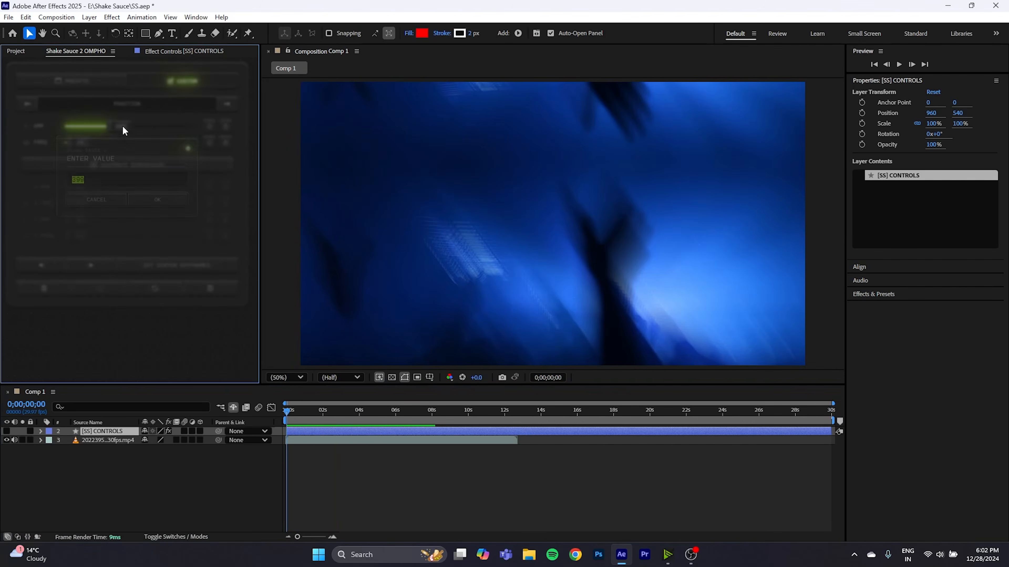
{"action": "key", "text": "BackSpace"}
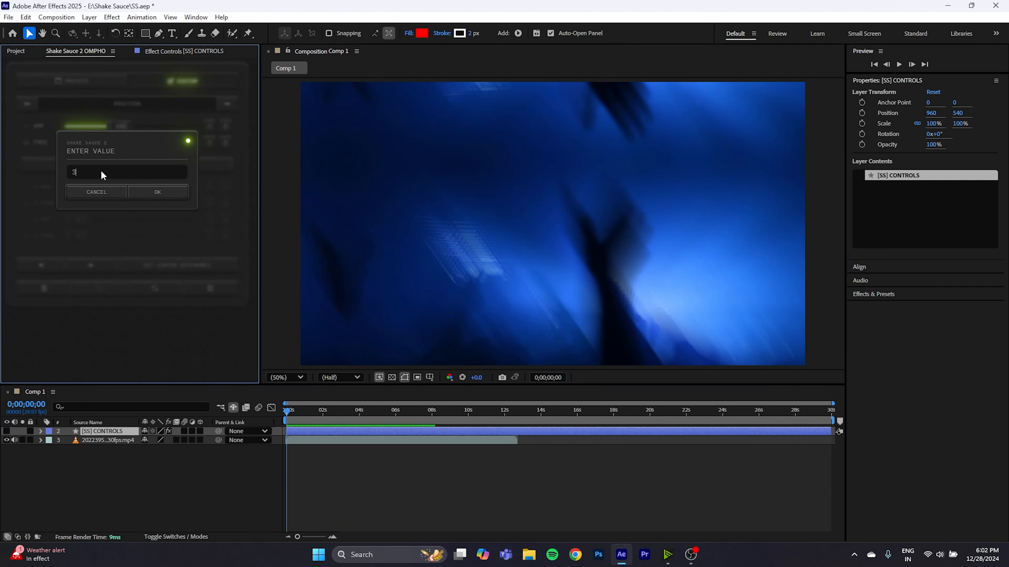
{"action": "key", "text": "Return"}
{"action": "left_click_drag", "start_coordinate": [305, 410], "coordinate": [294, 424]}
{"action": "key", "text": "space"}
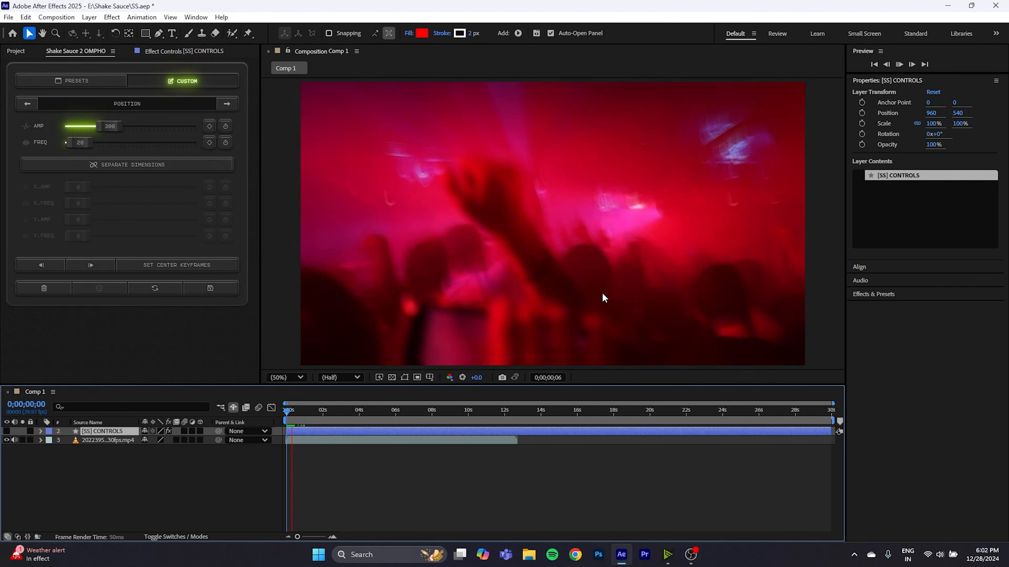
- Start keyframing the Position amplitude at 300, with the keyframe at 0;00;01;28
{"action": "left_click_drag", "start_coordinate": [312, 411], "coordinate": [322, 423]}
{"action": "left_click", "coordinate": [225, 126]}
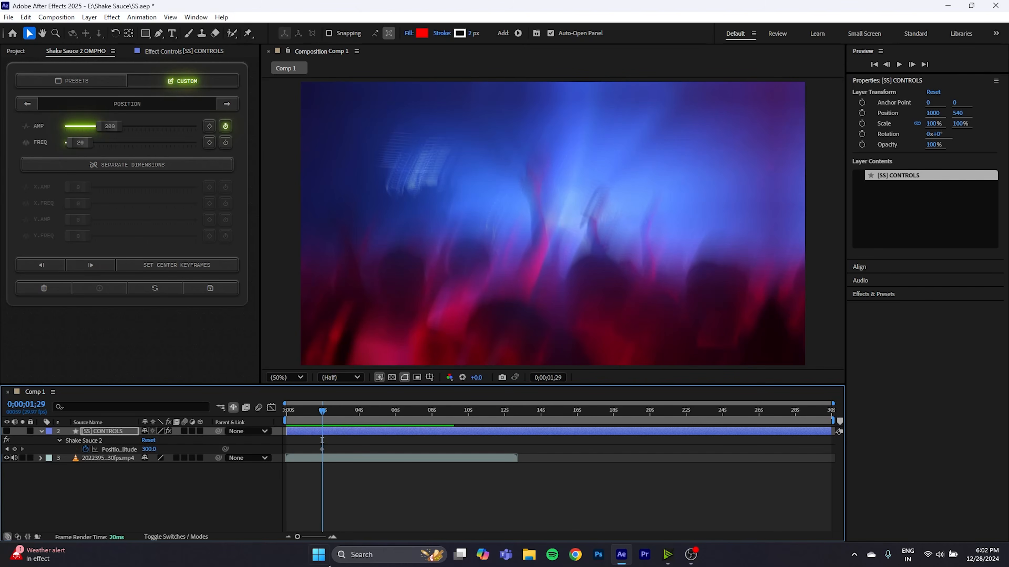
{"action": "left_click_drag", "start_coordinate": [297, 537], "coordinate": [317, 537]}
{"action": "key", "text": "Page_Up"}
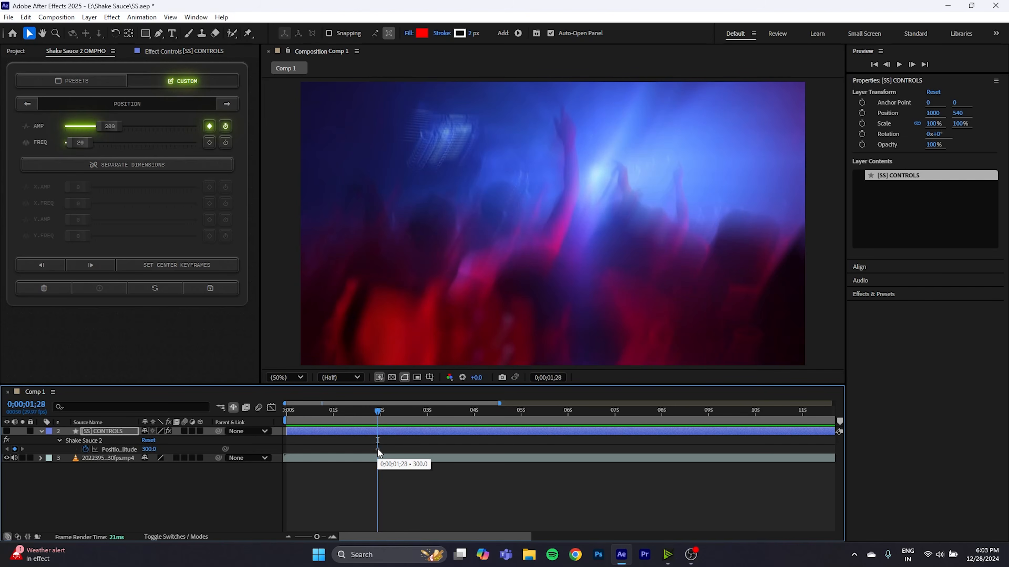
- Keyframe the Position amplitude to 0 at 0;00;02;03 and copy that keyframe to 0;00;01;23
{"action": "key", "text": "space"}
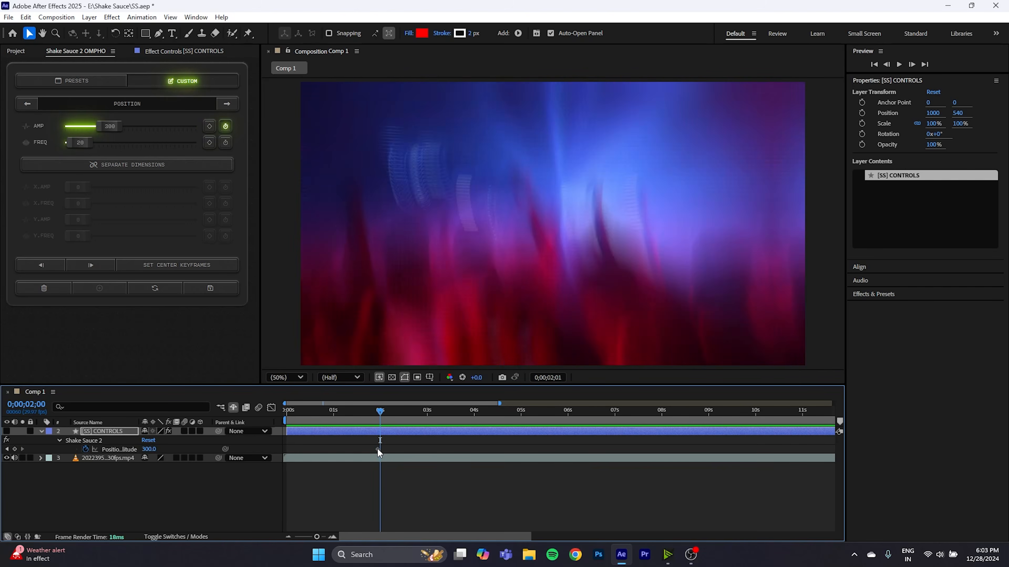
{"action": "left_click_drag", "start_coordinate": [110, 126], "coordinate": [68, 126]}
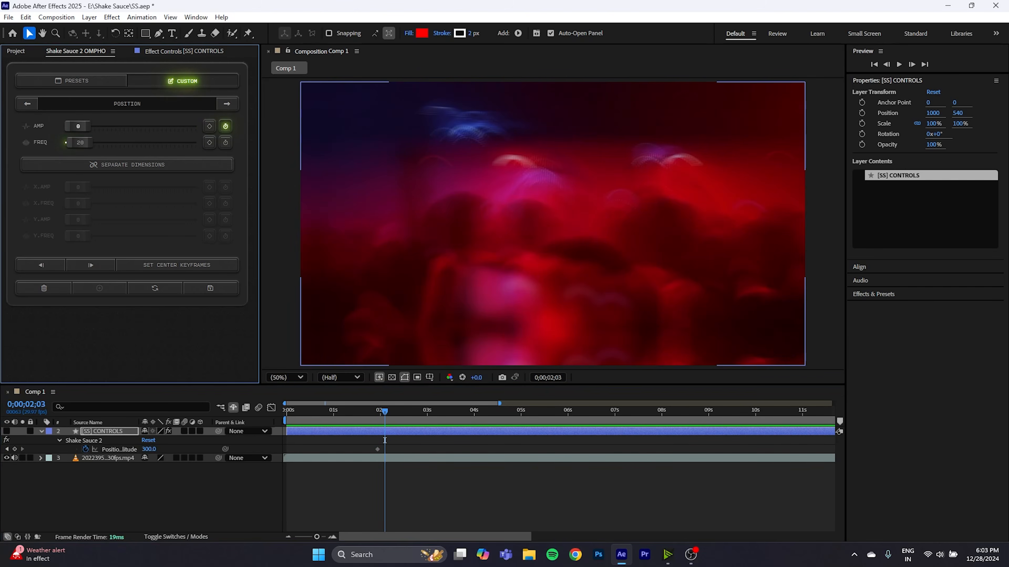
{"action": "left_click", "coordinate": [385, 450]}
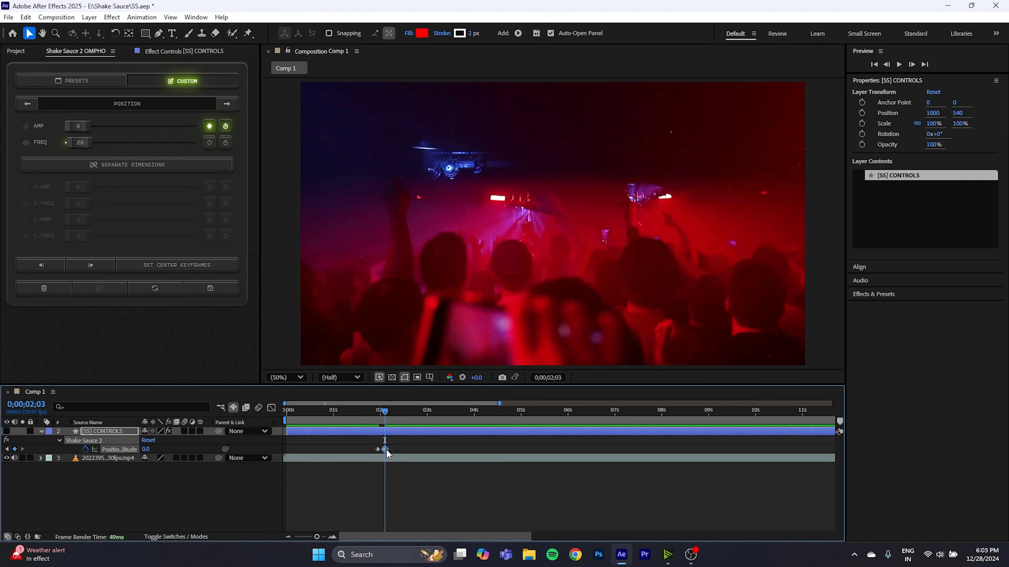
{"action": "left_click_drag", "start_coordinate": [384, 411], "coordinate": [370, 424]}
{"action": "key", "text": "ctrl+v"}
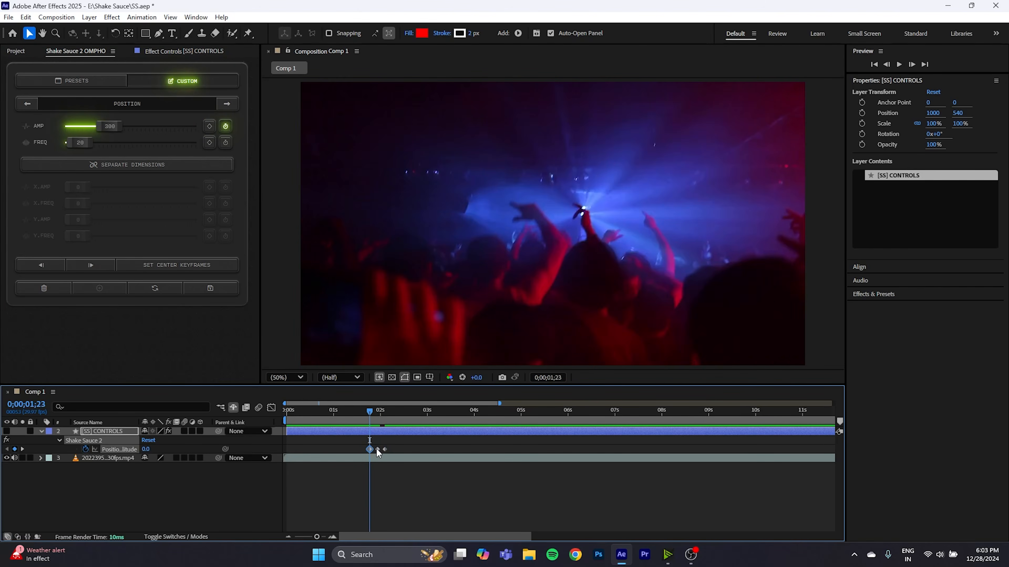
- Preview the keyframed position shake from shortly before its first keyframe
{"action": "mouse_move", "coordinate": [359, 413]}
{"action": "left_mouse_down"}
{"action": "mouse_move", "coordinate": [372, 426]}
{"action": "mouse_move", "coordinate": [363, 414]}
{"action": "left_mouse_up"}
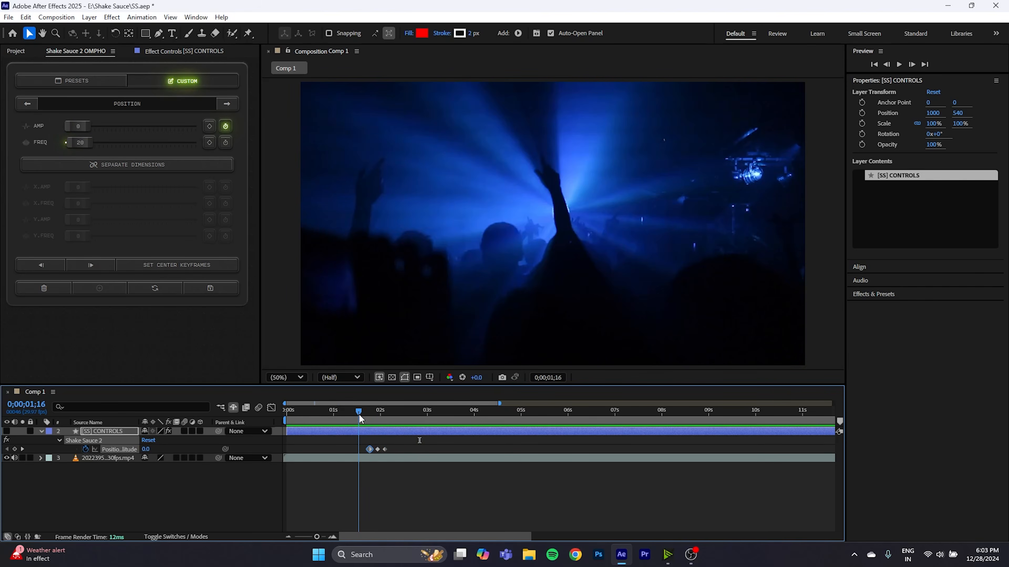
{"action": "key", "text": "space"}
{"action": "key", "text": "space"}
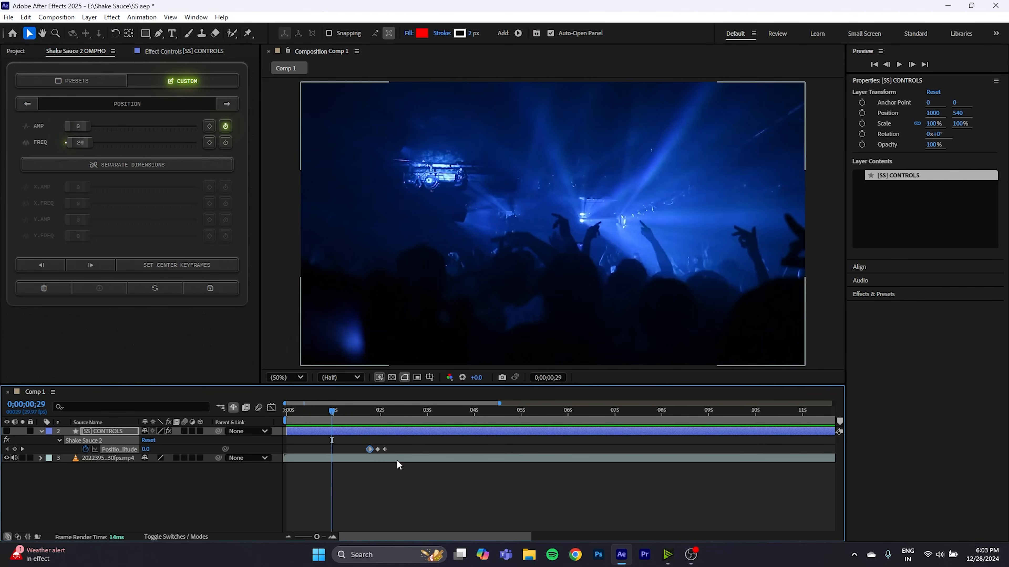
- Spread the two zero-amplitude keyframes out to 0;00;01;19 and 0;00;02;08, and preview the smoother shake
{"action": "left_click_drag", "start_coordinate": [384, 449], "coordinate": [364, 449]}
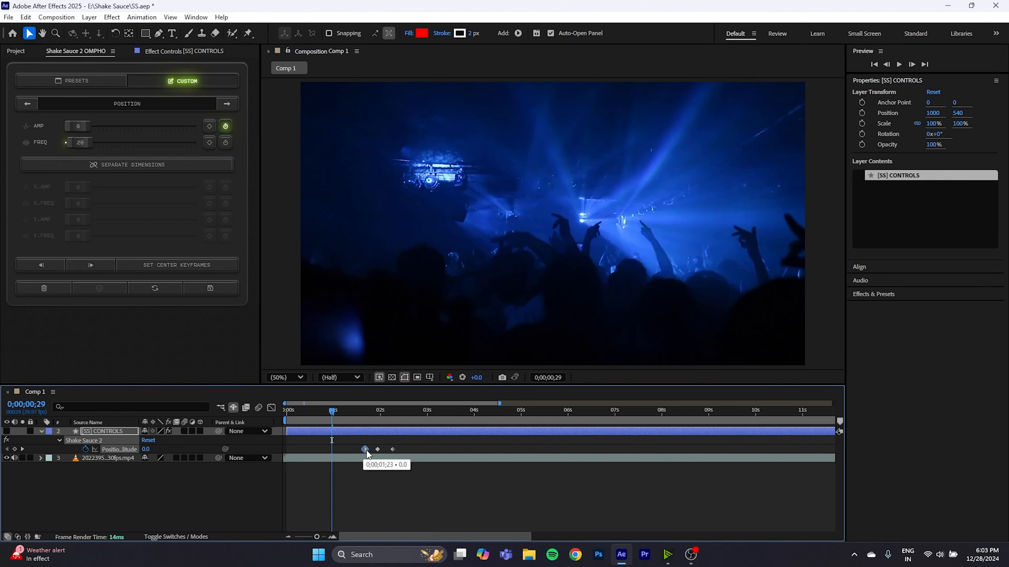
{"action": "left_click", "coordinate": [360, 413]}
{"action": "left_click_drag", "start_coordinate": [359, 415], "coordinate": [346, 422]}
{"action": "key", "text": "space"}
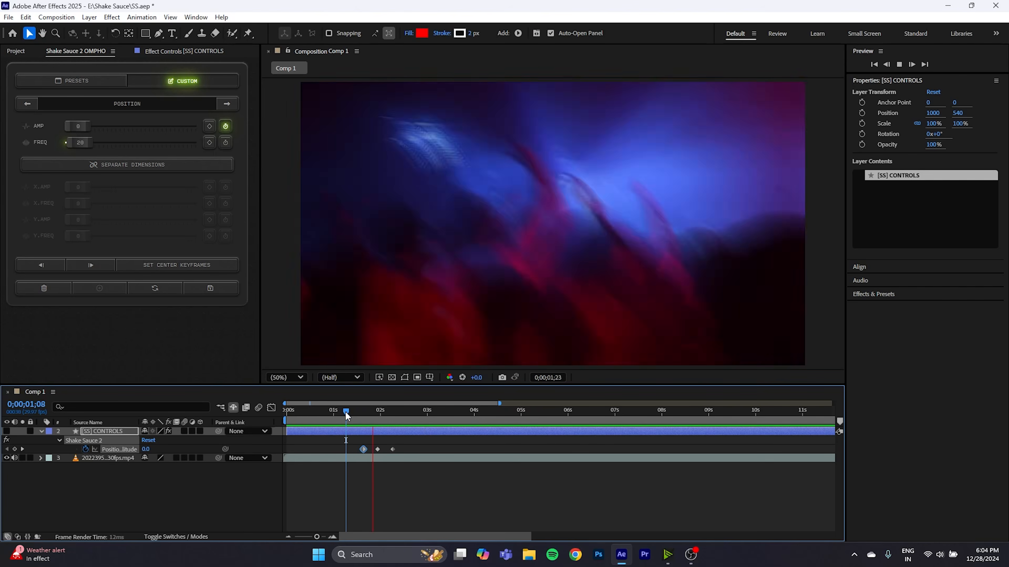
{"action": "left_click", "coordinate": [352, 412]}
- At 0;00;01;28, set the rotation amplitude to 18 and the scale to 114, and add keyframes for both
{"action": "left_click", "coordinate": [145, 144]}
{"action": "left_click", "coordinate": [228, 105]}
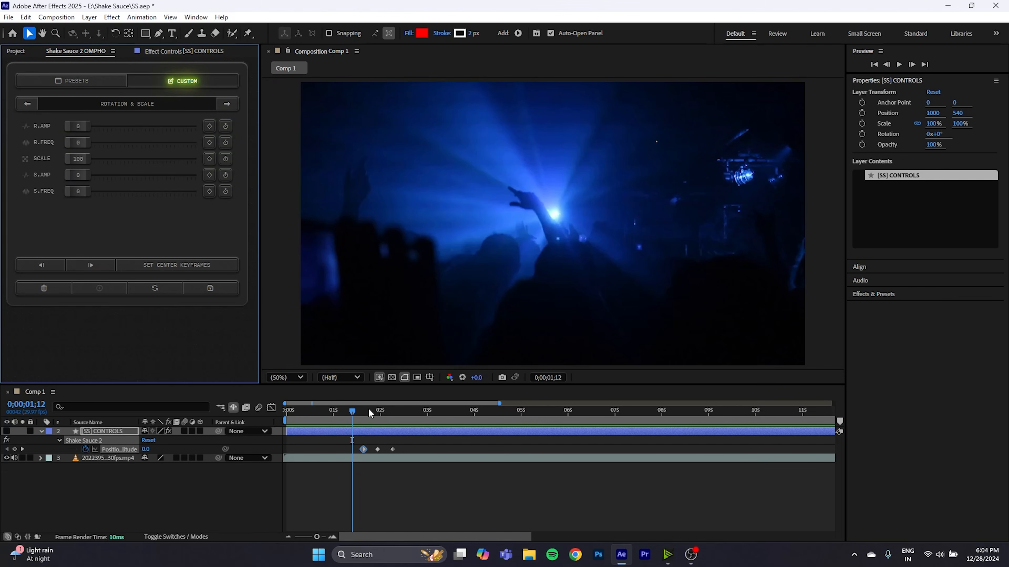
{"action": "left_click", "coordinate": [377, 412]}
{"action": "left_click_drag", "start_coordinate": [82, 126], "coordinate": [101, 126]}
{"action": "left_click_drag", "start_coordinate": [77, 158], "coordinate": [94, 161]}
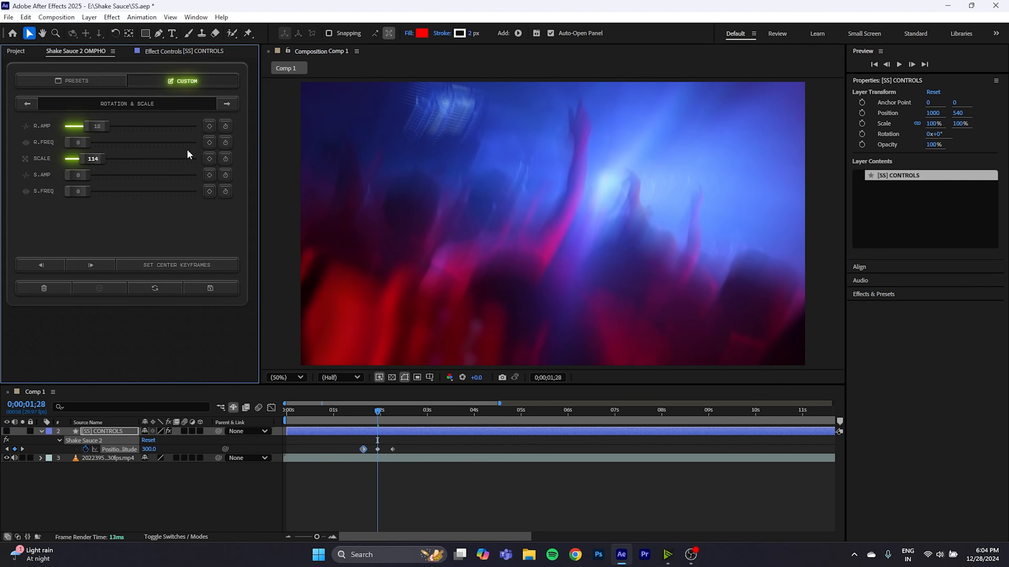
{"action": "left_click", "coordinate": [209, 127]}
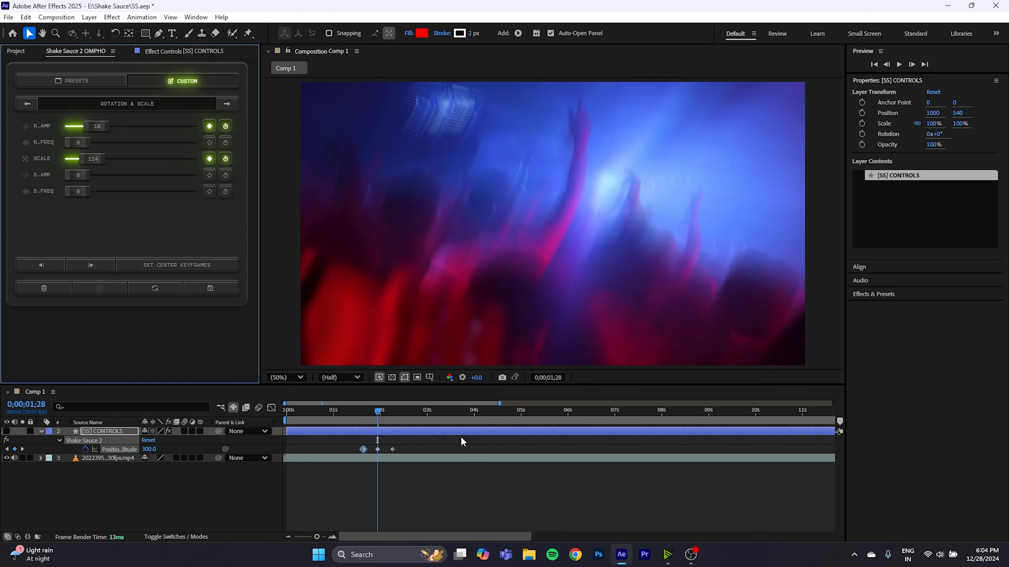
- At 0;00;02;08, return the scale to 100 and the rotation amplitude to 0 with new keyframes
{"action": "key", "text": "k"}
{"action": "left_click_drag", "start_coordinate": [32, 169], "coordinate": [31, 168]}
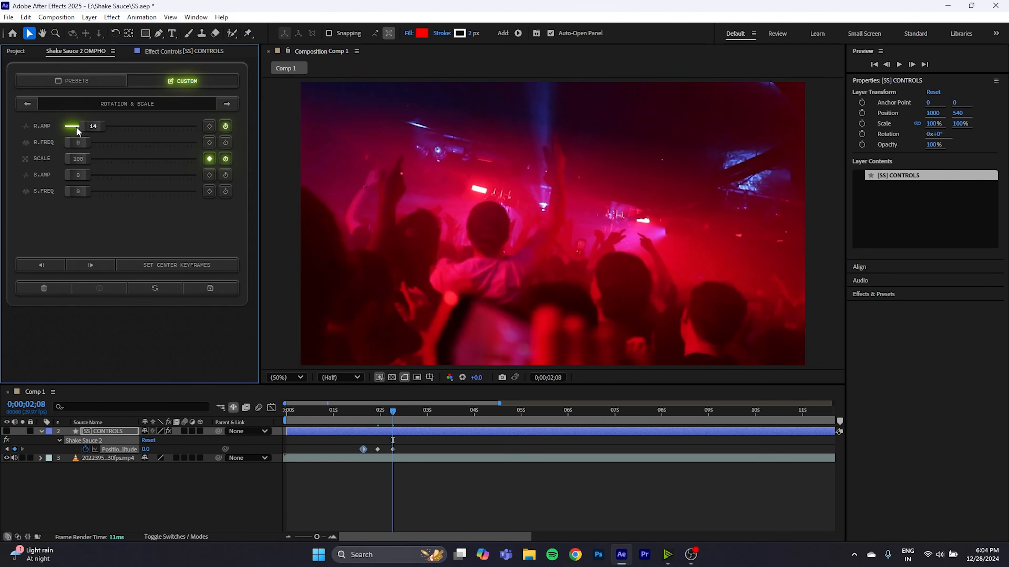
{"action": "left_click_drag", "start_coordinate": [94, 127], "coordinate": [60, 129]}
- Copy the rotation amplitude and master scale keyframes from 0;00;02;08 to 0;00;01;19
{"action": "key", "text": "u"}
{"action": "key", "text": "u"}
{"action": "left_click", "coordinate": [392, 494]}
{"action": "left_click", "coordinate": [393, 512], "text": "shift"}
{"action": "left_click_drag", "start_coordinate": [392, 414], "coordinate": [363, 424]}
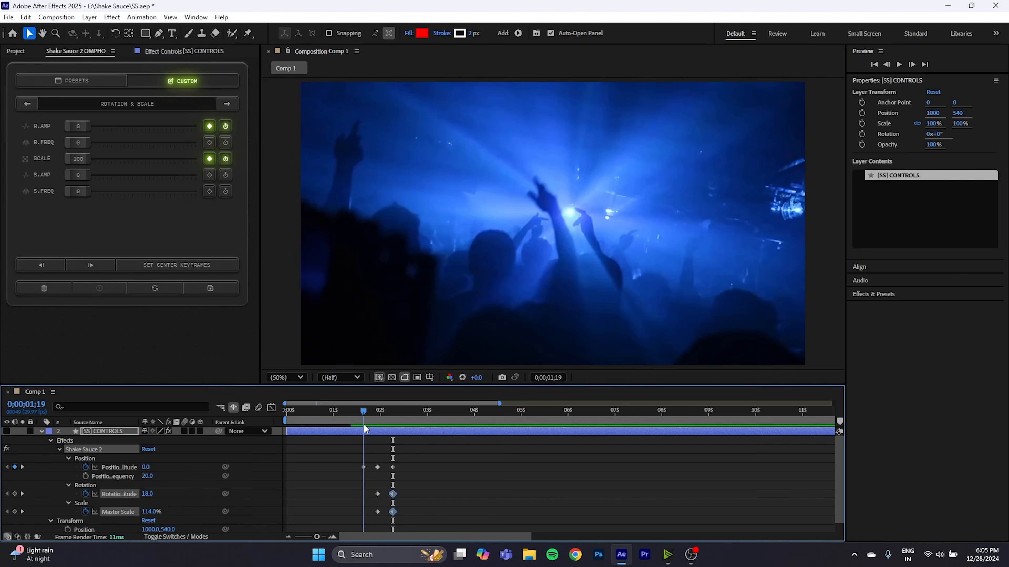
{"action": "key", "text": "ctrl+v"}
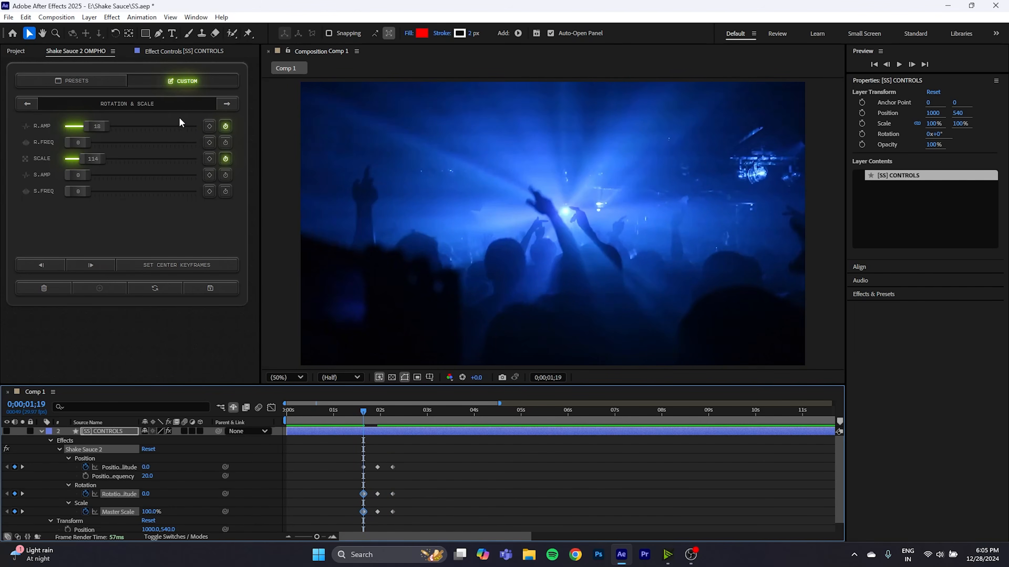
- Enable Flicker, and at 0;00;01;28 set the flicker amplitude to 2 with a keyframe
{"action": "left_click", "coordinate": [226, 105]}
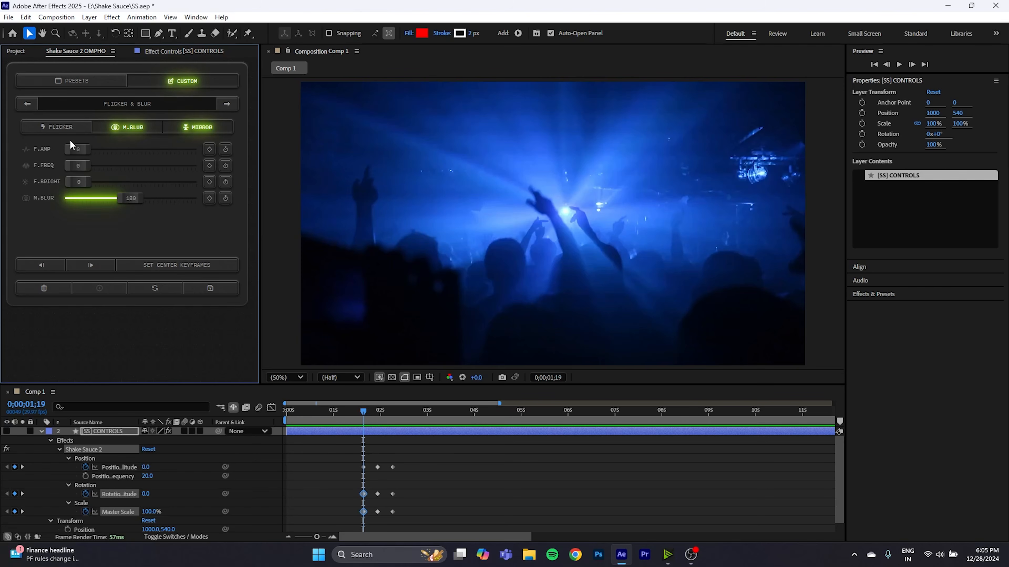
{"action": "left_click", "coordinate": [75, 128]}
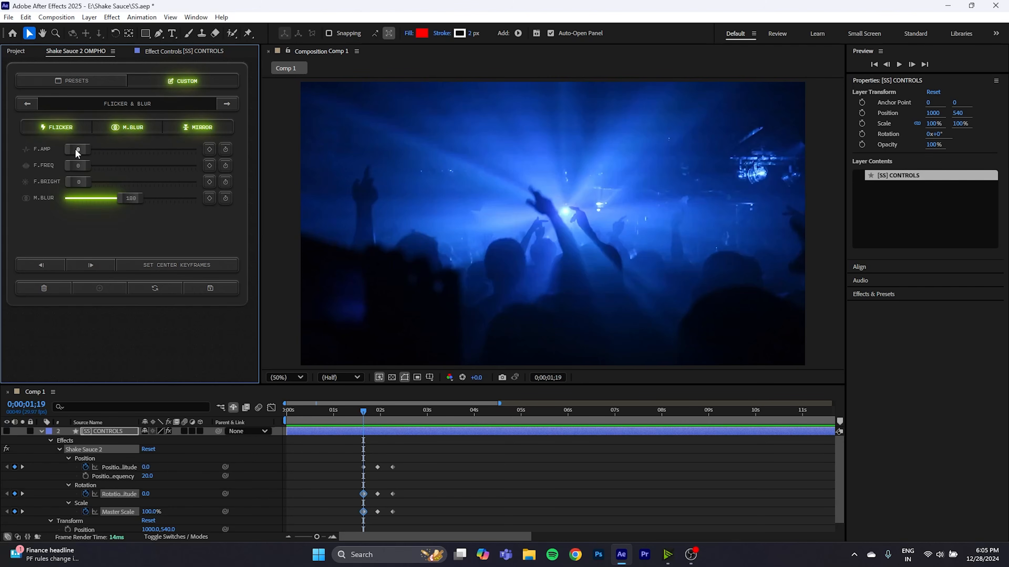
{"action": "left_click_drag", "start_coordinate": [373, 406], "coordinate": [377, 413]}
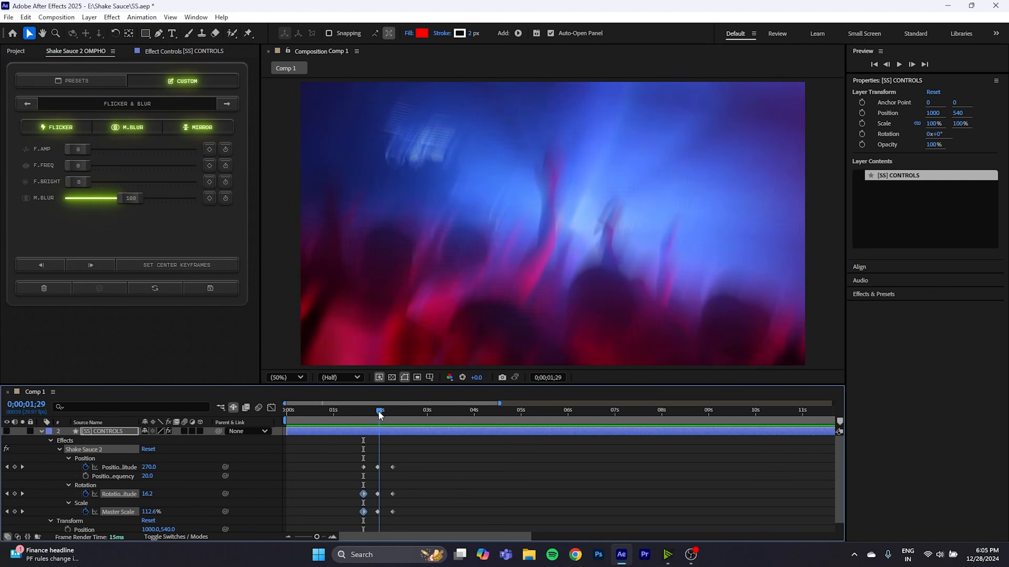
{"action": "left_click_drag", "start_coordinate": [82, 151], "coordinate": [87, 150]}
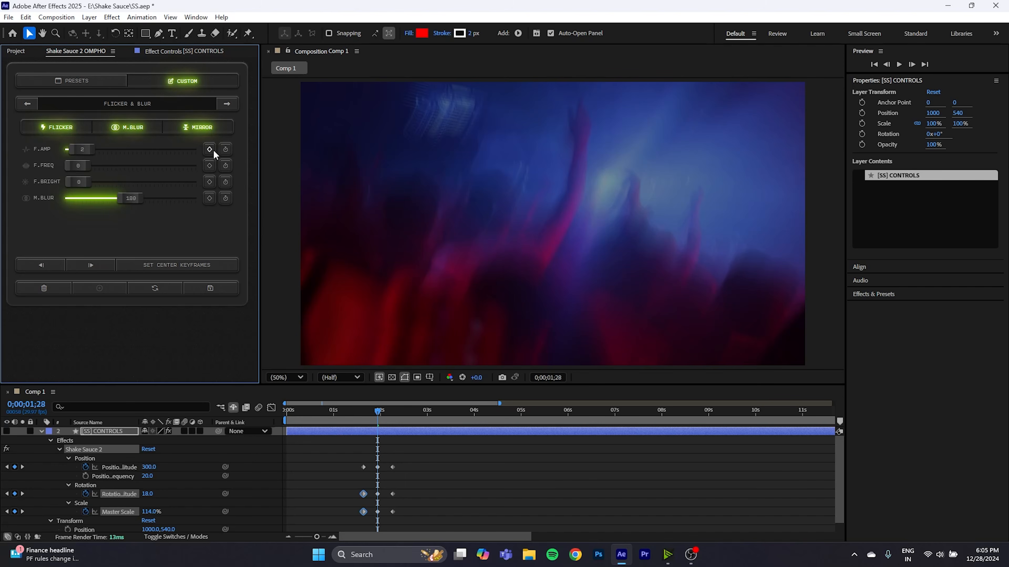
- Set the flicker amplitude to 0 at both 0;00;01;19 and 0;00;02;08
{"action": "left_click", "coordinate": [363, 403]}
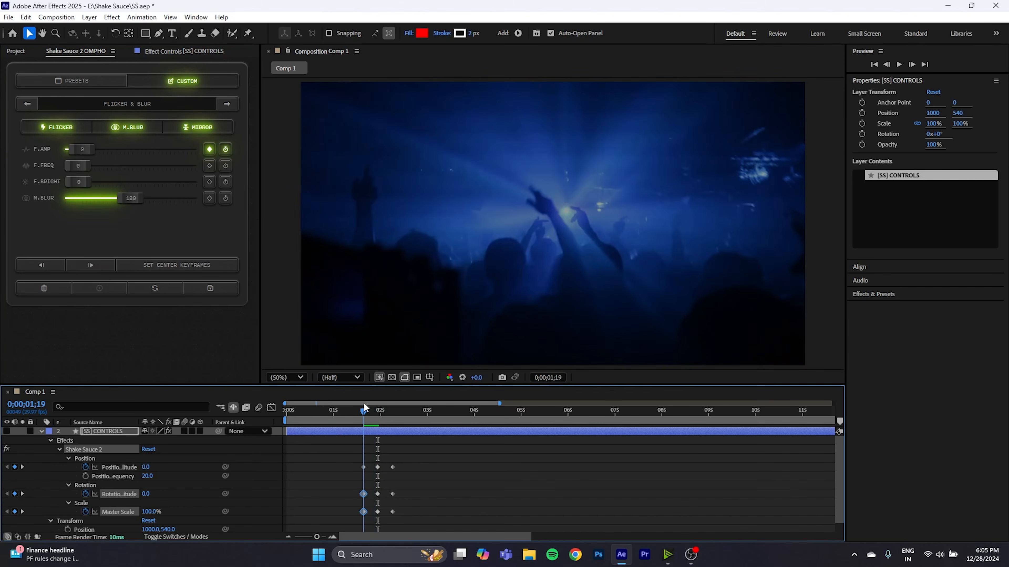
{"action": "left_click_drag", "start_coordinate": [79, 149], "coordinate": [44, 158]}
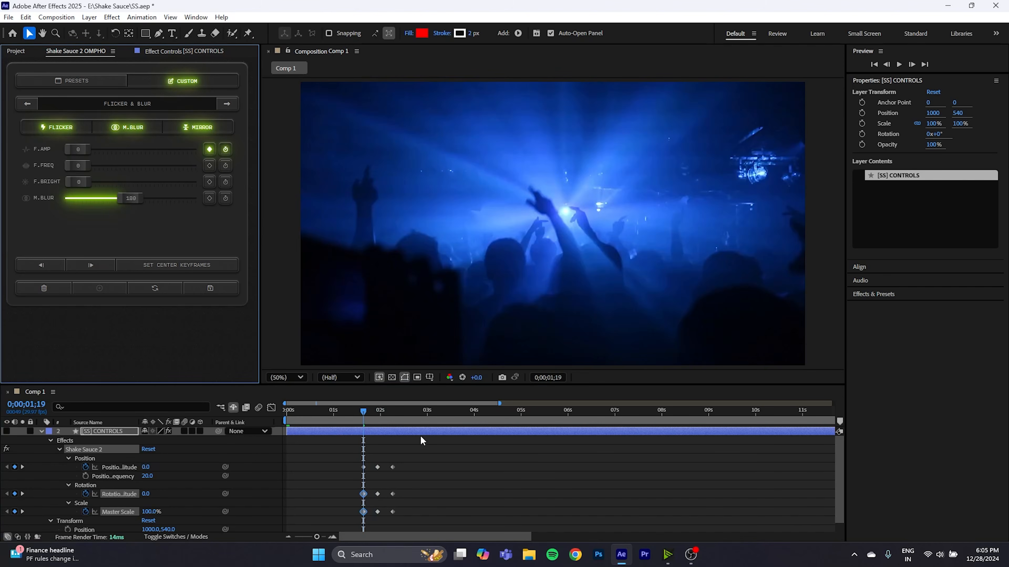
{"action": "left_click", "coordinate": [392, 413]}
{"action": "left_click_drag", "start_coordinate": [91, 149], "coordinate": [56, 150]}
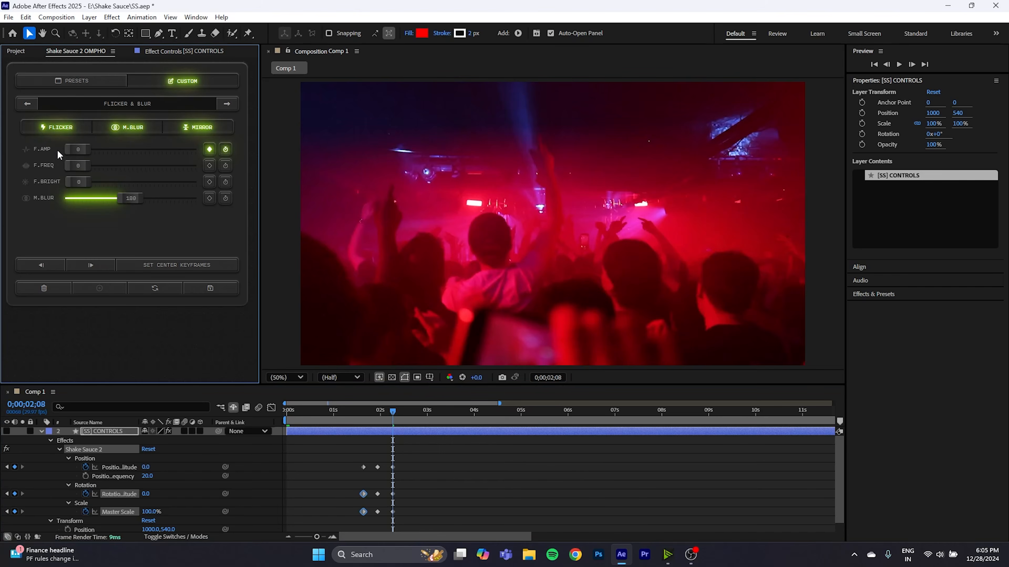
- Apply Easy Ease to all the position amplitude, rotation amplitude and master scale keyframes
{"action": "left_click_drag", "start_coordinate": [392, 411], "coordinate": [345, 410]}
{"action": "left_click_drag", "start_coordinate": [436, 455], "coordinate": [307, 522]}
{"action": "key", "text": "F9"}
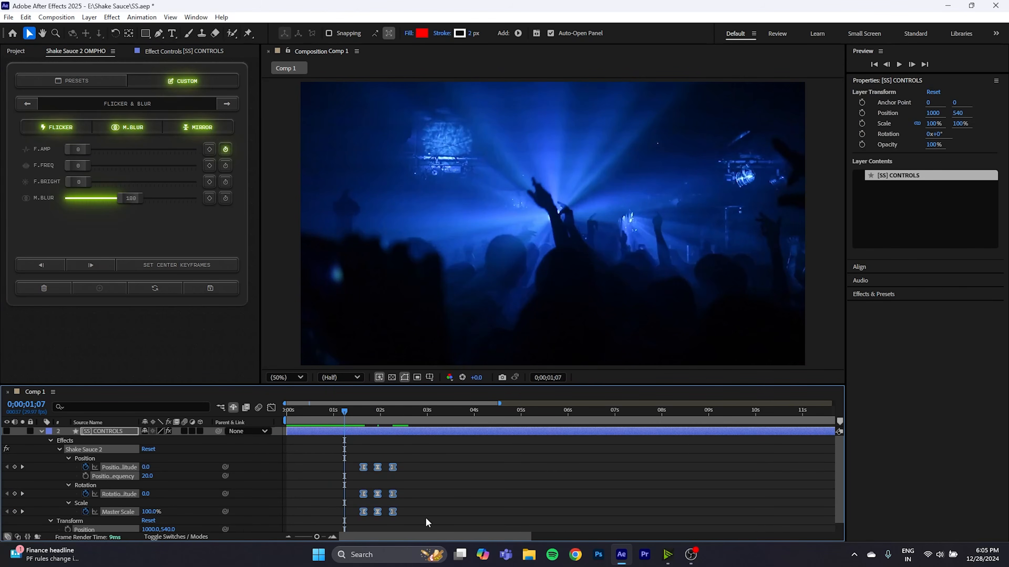
{"action": "left_click", "coordinate": [406, 454]}
- Preview the eased shake from the composition's start and again from shortly before its first keyframes
{"action": "key", "text": "Home"}
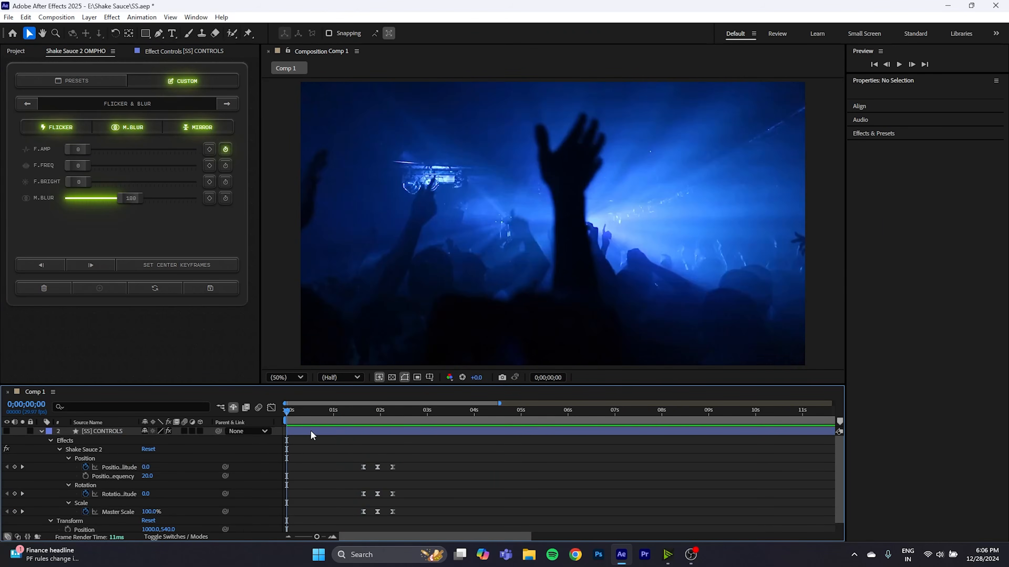
{"action": "key", "text": "space"}
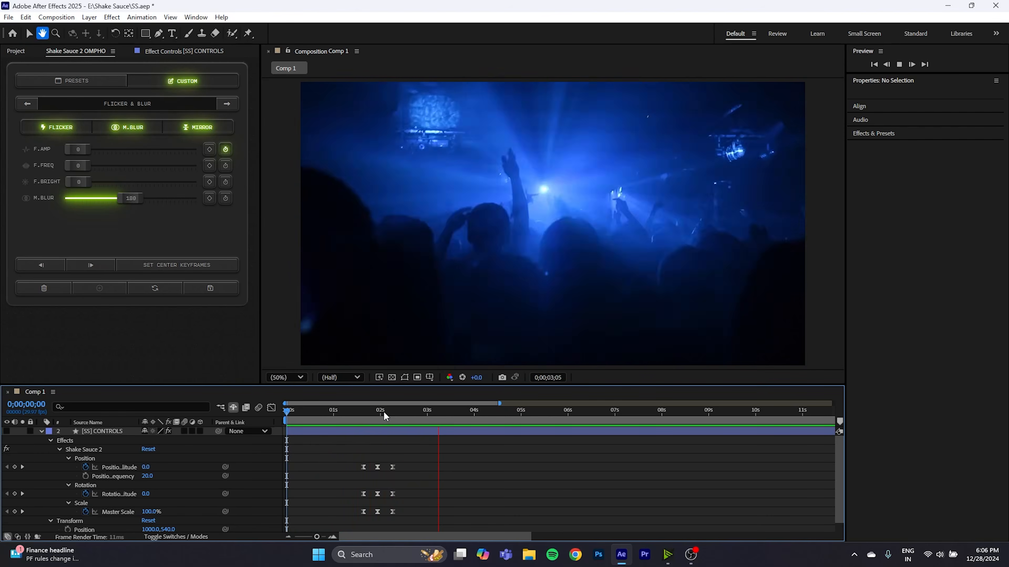
{"action": "left_click", "coordinate": [349, 418]}
{"action": "key", "text": "space"}
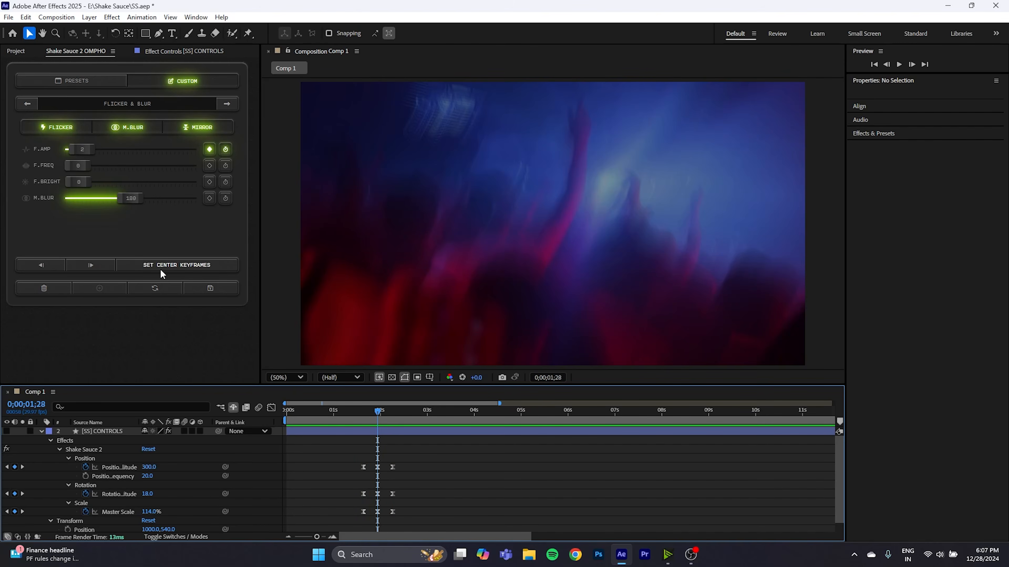
- Set the keyframes at 0;00;01;28 as the shake's center keyframes and scrub around them
{"action": "left_click", "coordinate": [162, 267]}
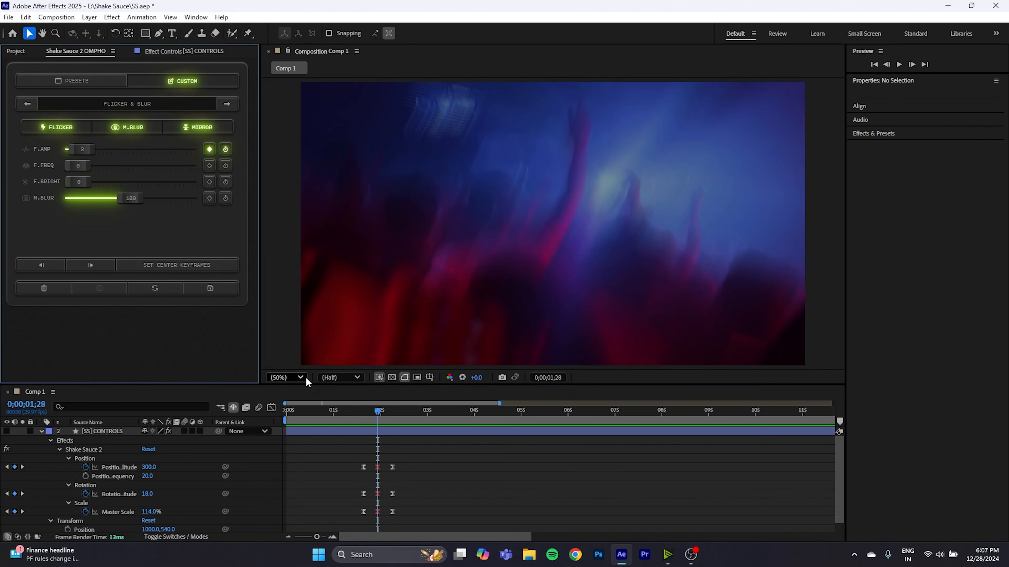
{"action": "left_click", "coordinate": [374, 417]}
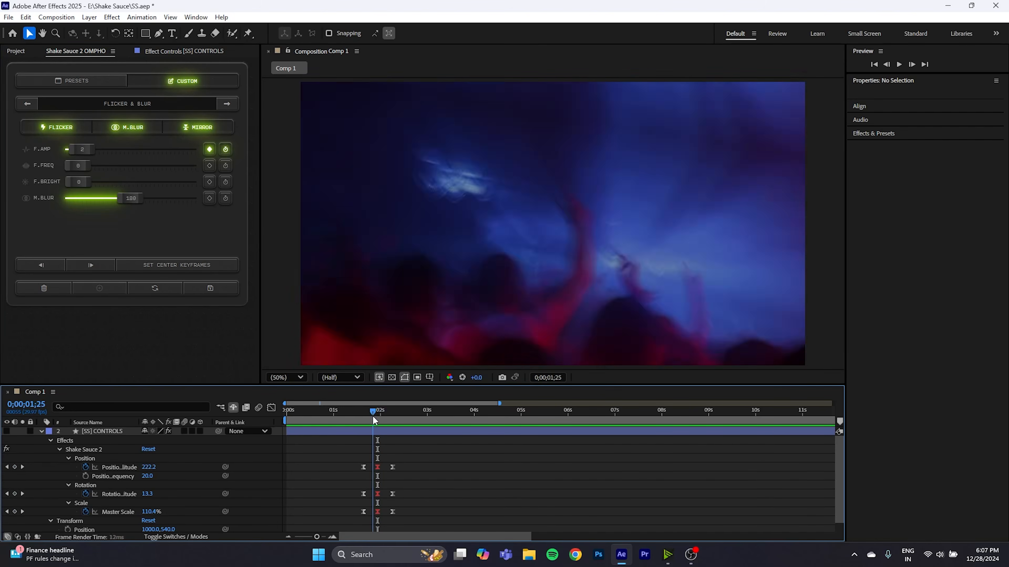
{"action": "left_click_drag", "start_coordinate": [375, 417], "coordinate": [378, 431]}
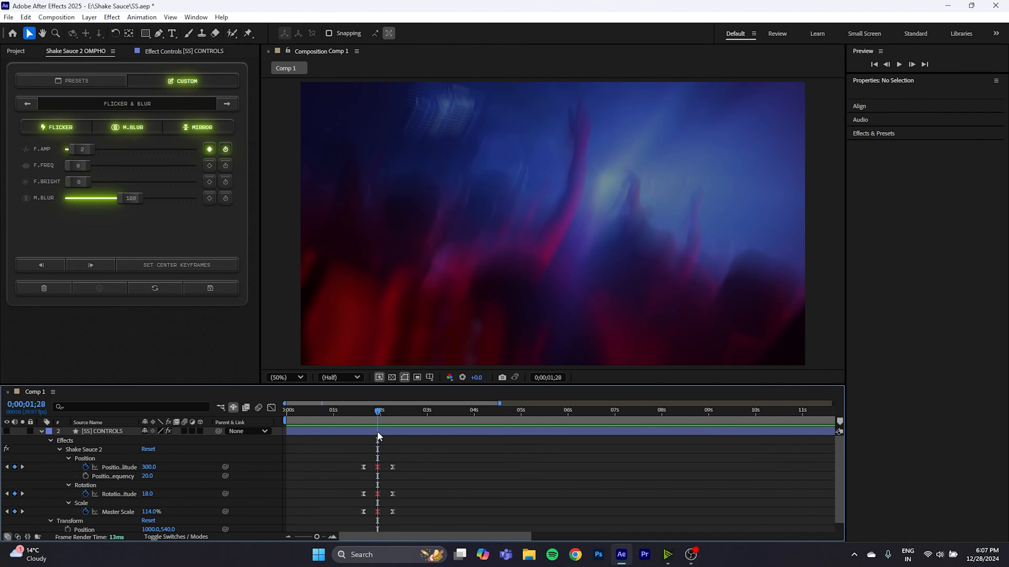
- Save the shake as a custom preset and filter the keyframed presets to show only custom ones
{"action": "left_click", "coordinate": [217, 288]}
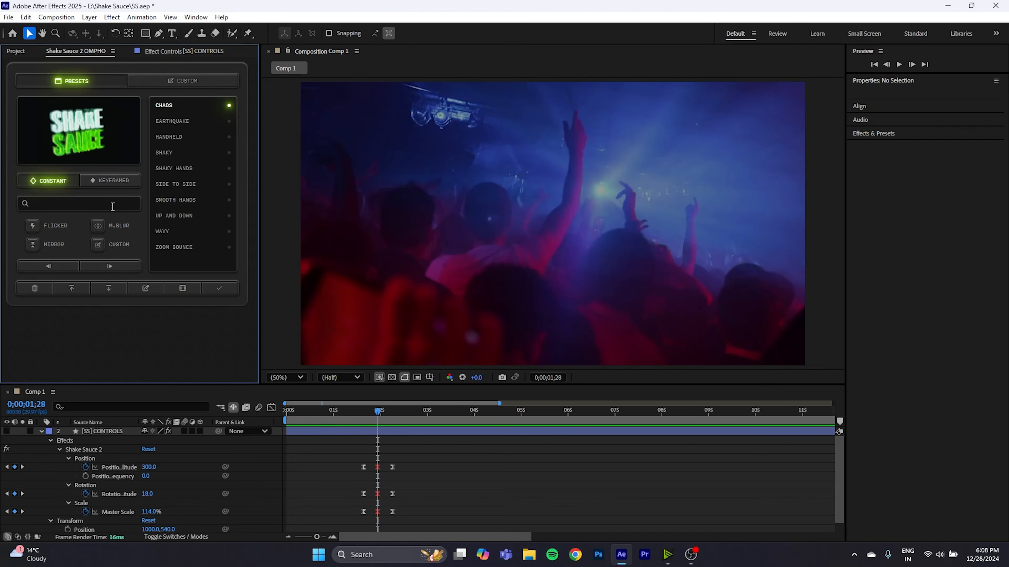
{"action": "left_click", "coordinate": [113, 183]}
{"action": "left_click", "coordinate": [102, 244]}
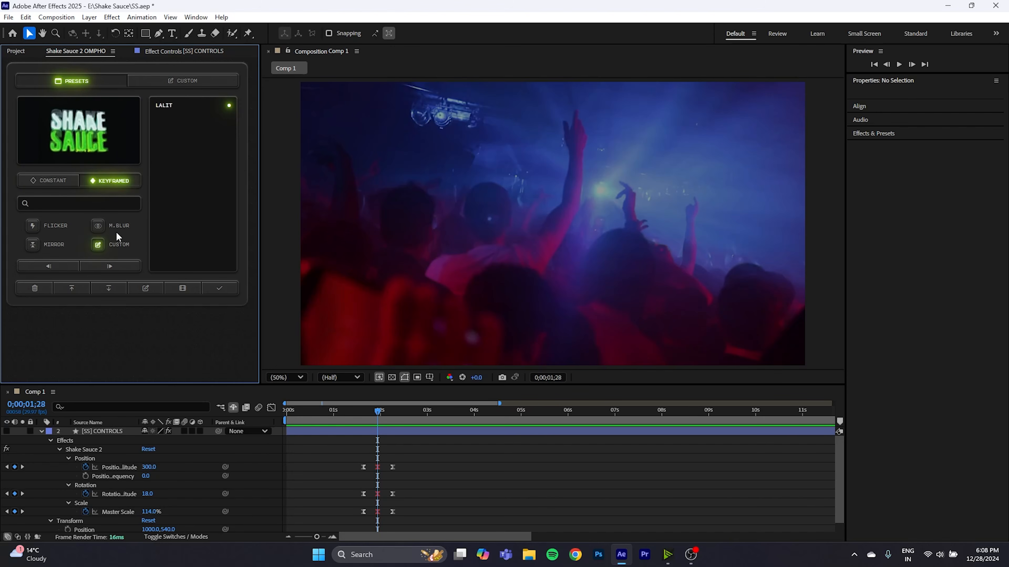
{"action": "mouse_move", "coordinate": [196, 106]}
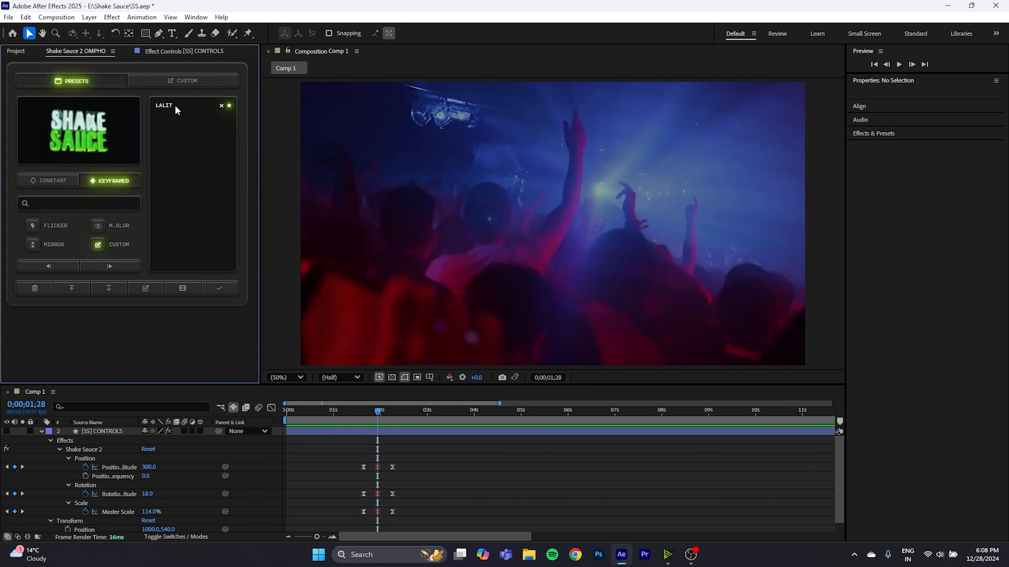
- Apply the saved custom preset at 0;00;04;01 and preview the shake from 0;00;03;02
{"action": "left_click", "coordinate": [475, 415]}
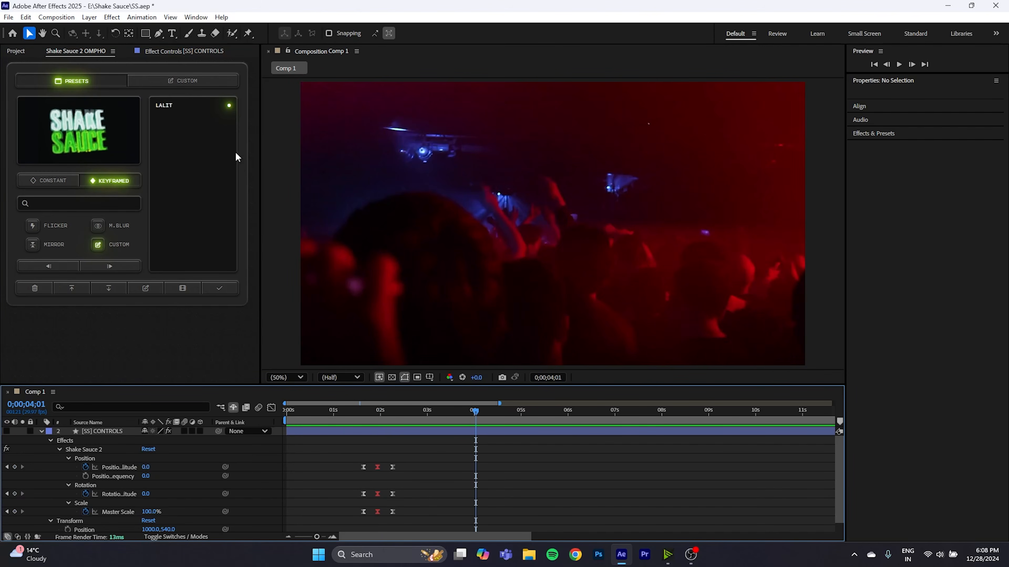
{"action": "left_click", "coordinate": [220, 288]}
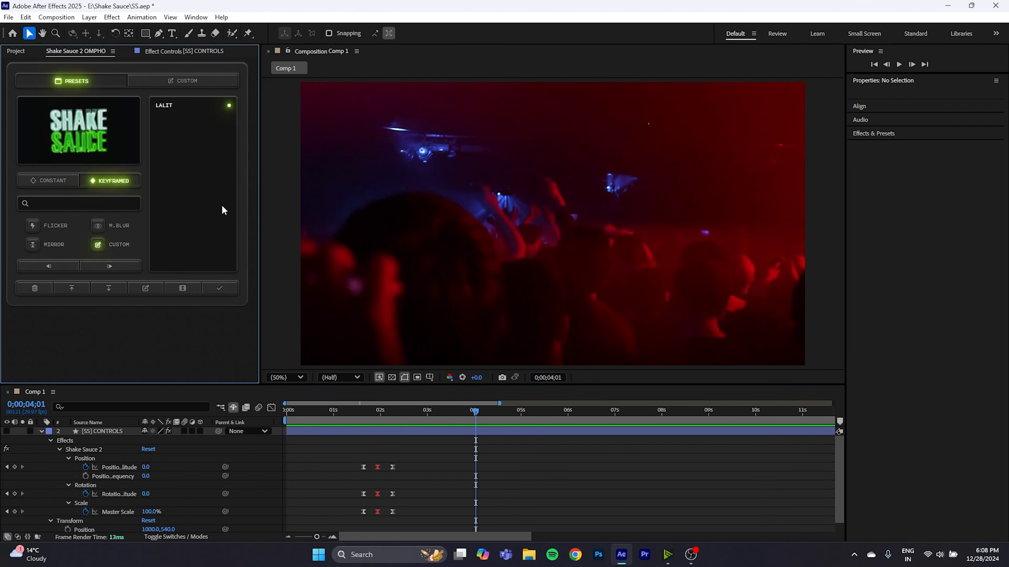
{"action": "left_click", "coordinate": [434, 423]}
{"action": "left_click", "coordinate": [429, 421]}
{"action": "key", "text": "space"}
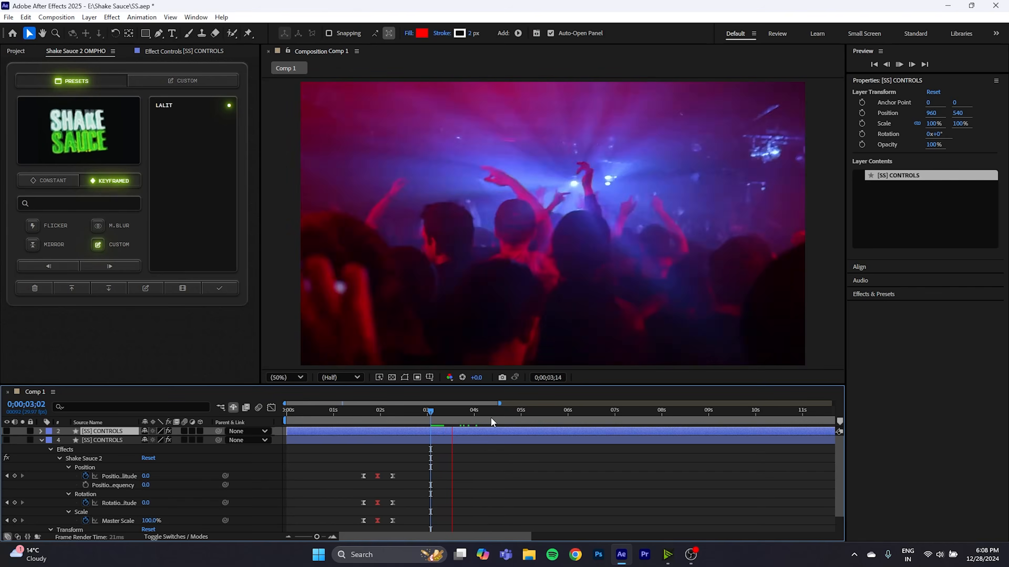
{"action": "left_click", "coordinate": [476, 420]}
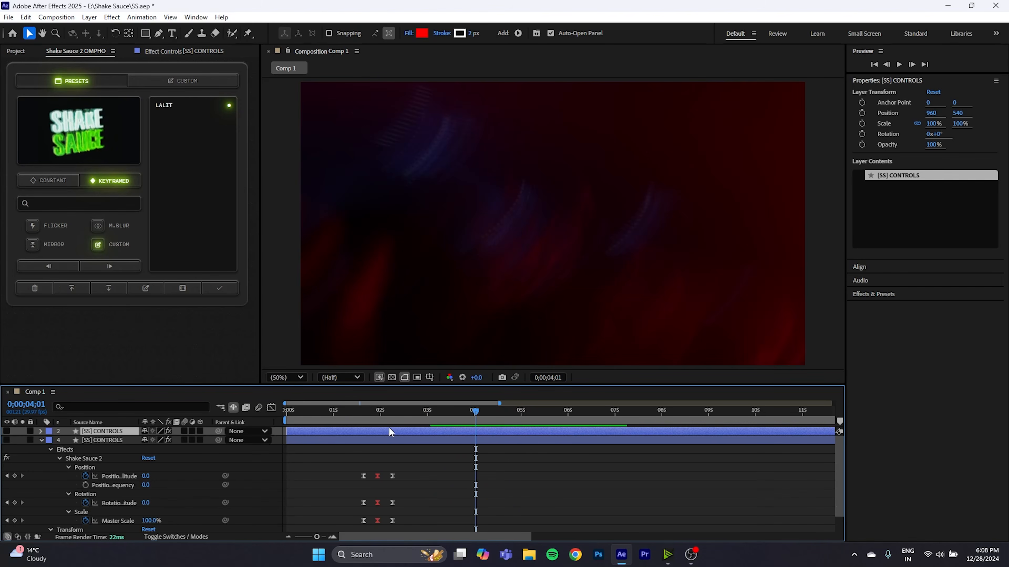
- Remove both the applied preset shake and the original custom shake from the composition
{"action": "left_click", "coordinate": [25, 286]}
{"action": "left_click", "coordinate": [345, 411]}
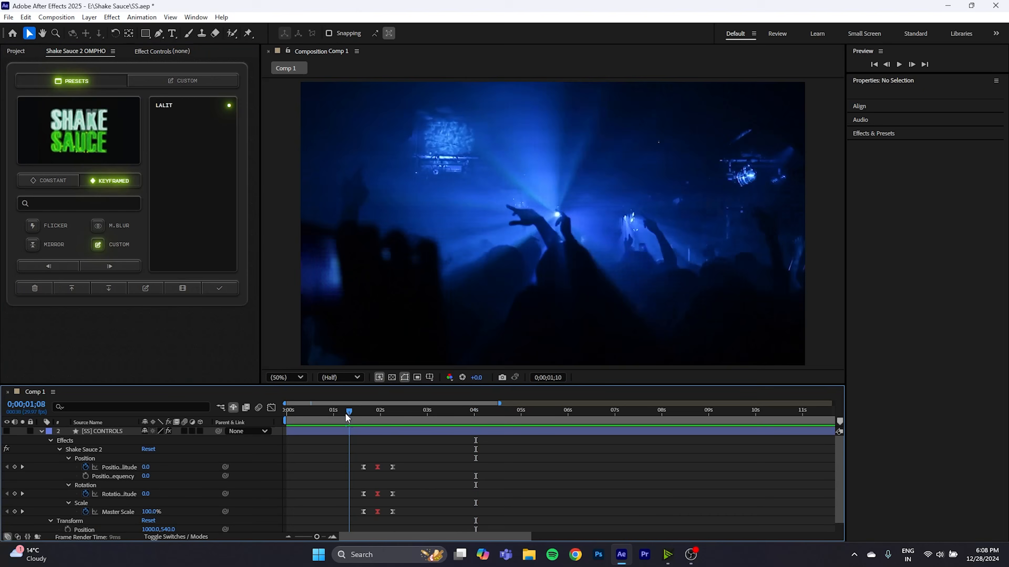
{"action": "left_click", "coordinate": [314, 432]}
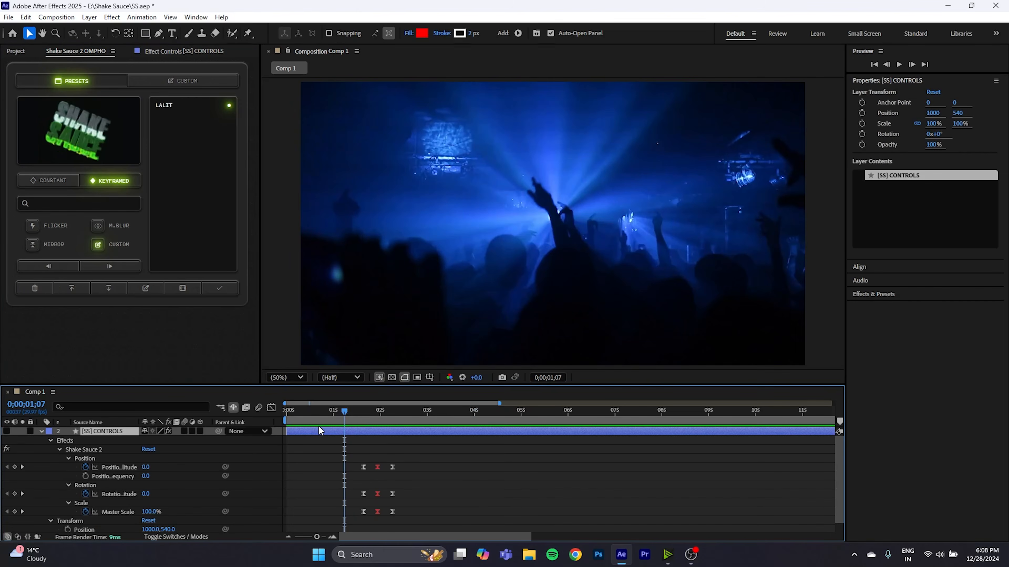
{"action": "left_click", "coordinate": [24, 290]}
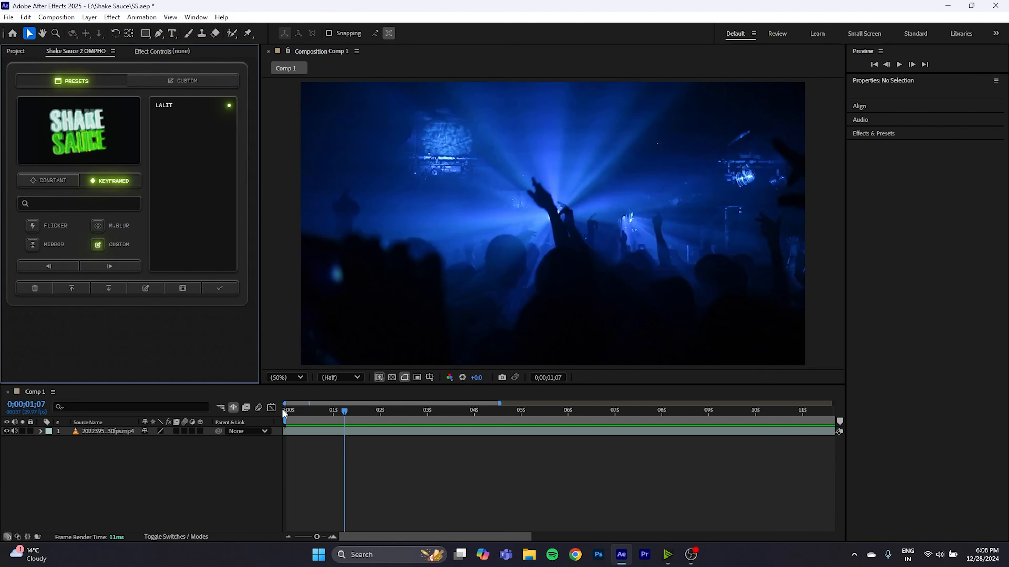